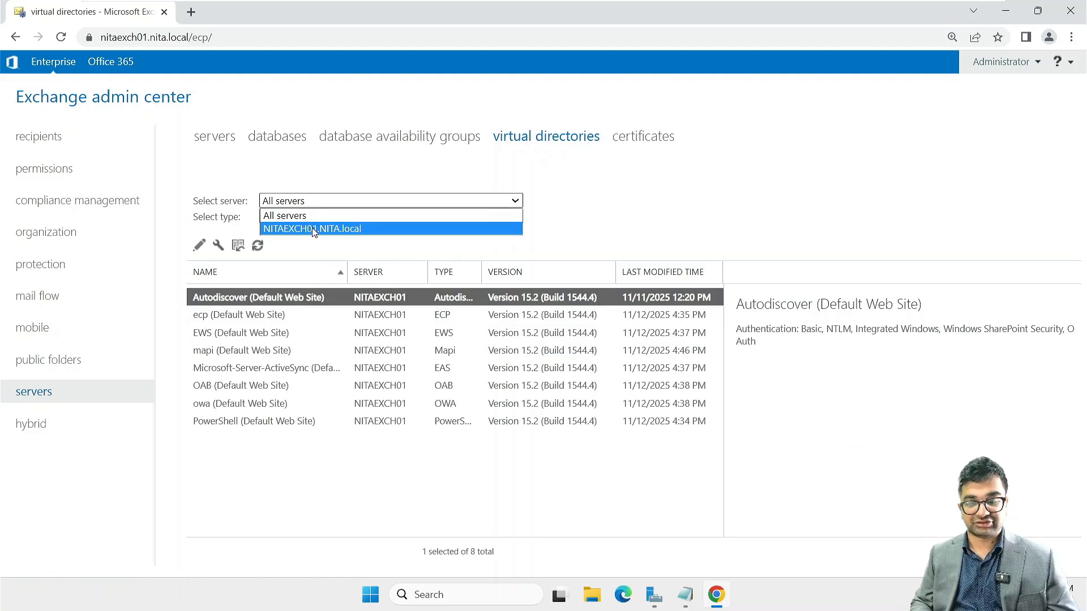
Step: Filter to server NITAEXCH01 and open the owa (Default Web Site) virtual directory settings
left_click(367, 232)
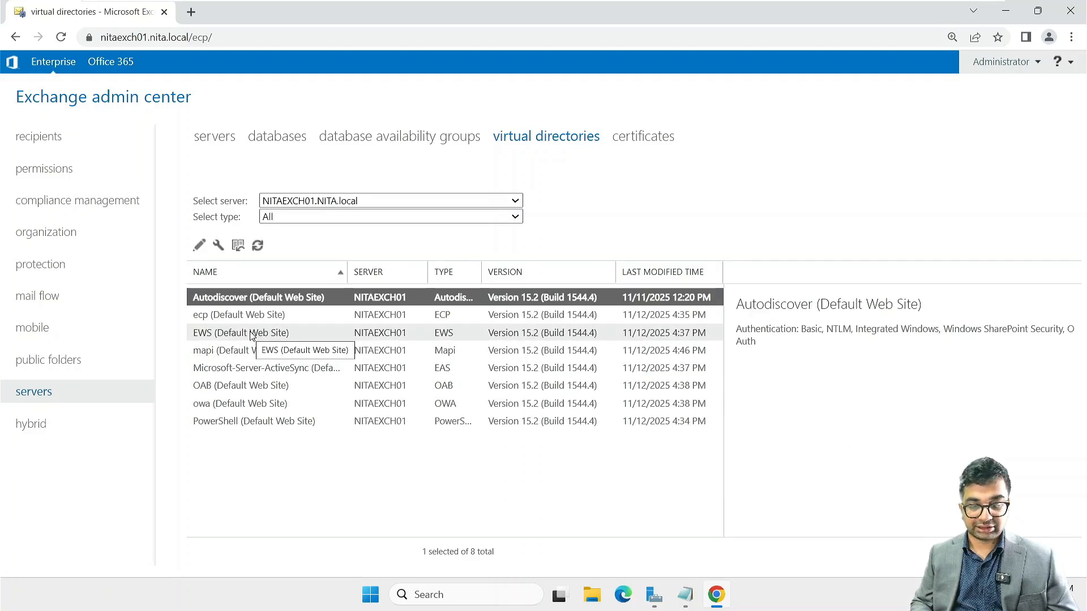
left_click(240, 405)
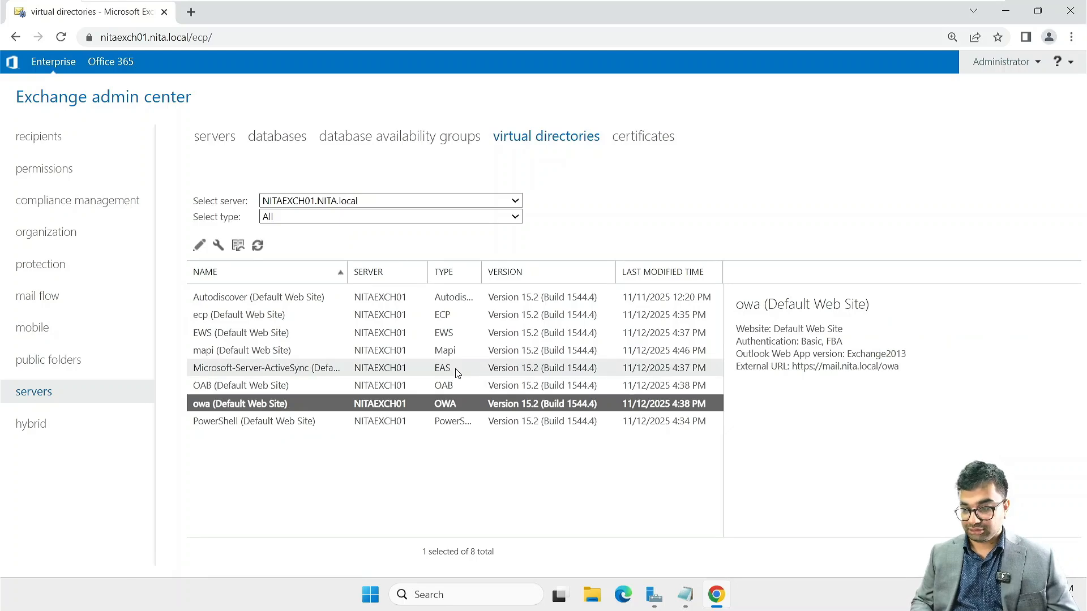
key("ctrl+plus")
key("ctrl+plus")
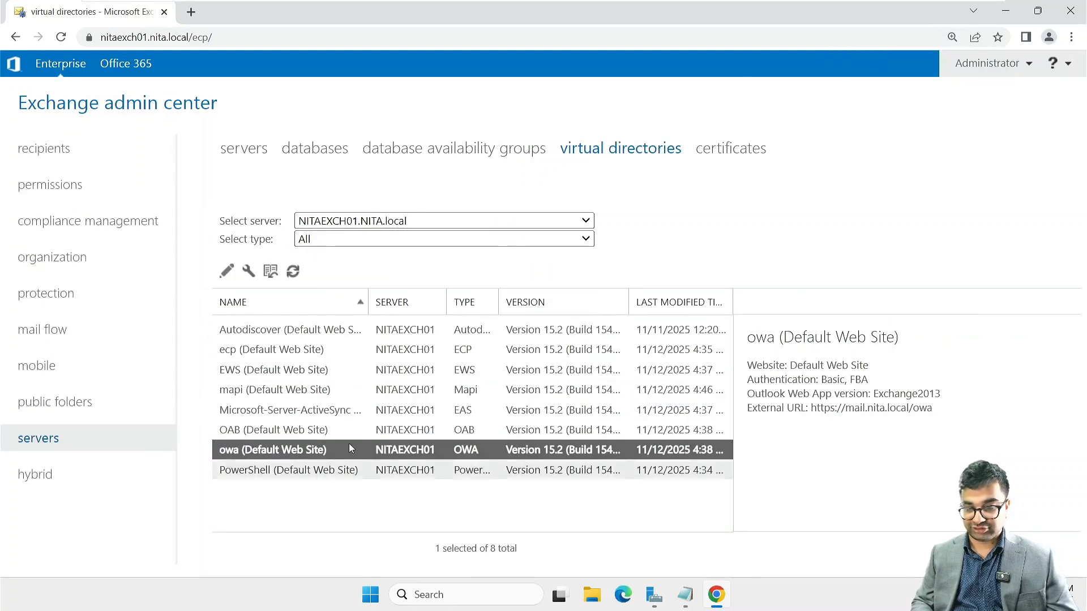
double_click(300, 455)
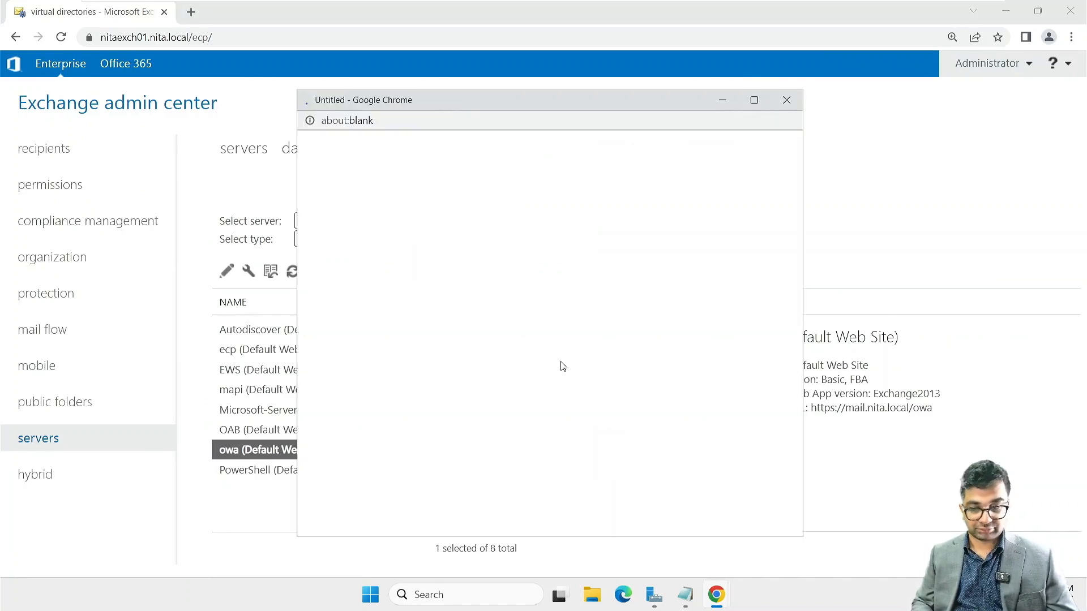
Step: Set the owa forms-based authentication logon format to User name only
left_click(376, 229)
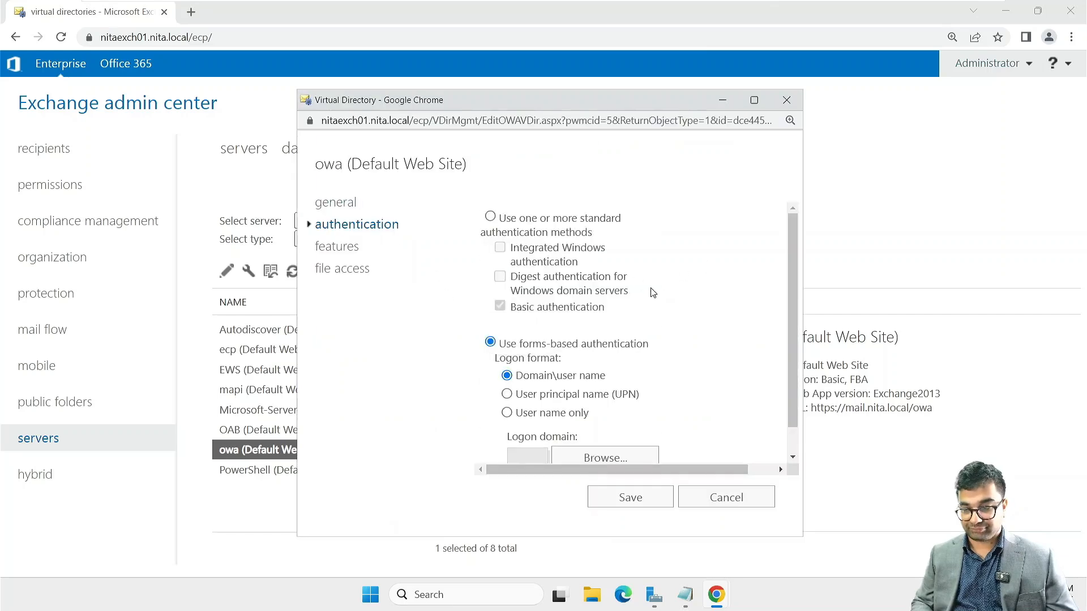
scroll(652, 293, "down", 1)
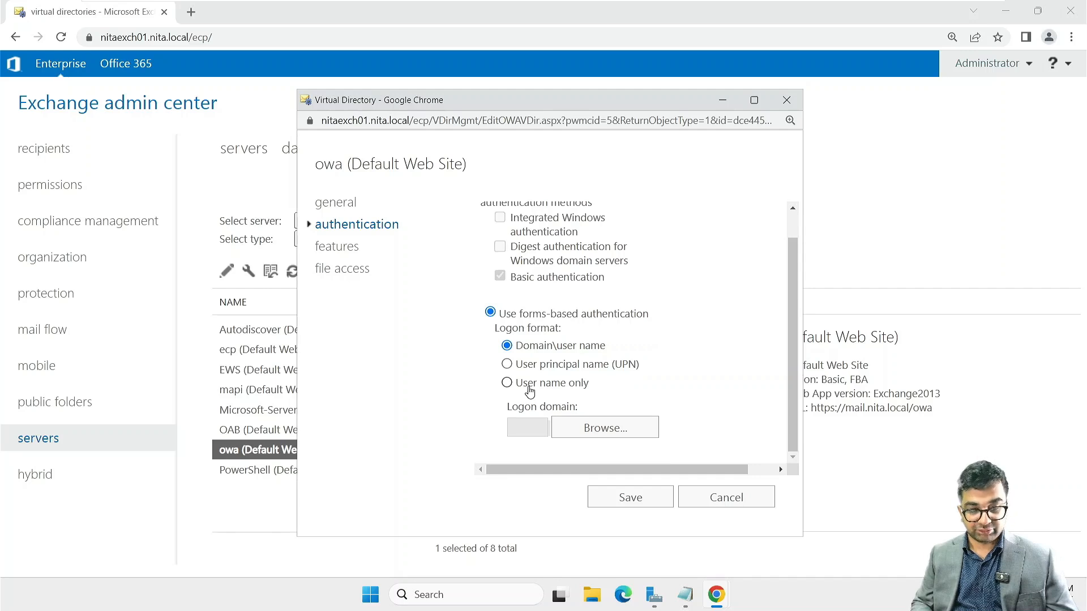
left_click(530, 391)
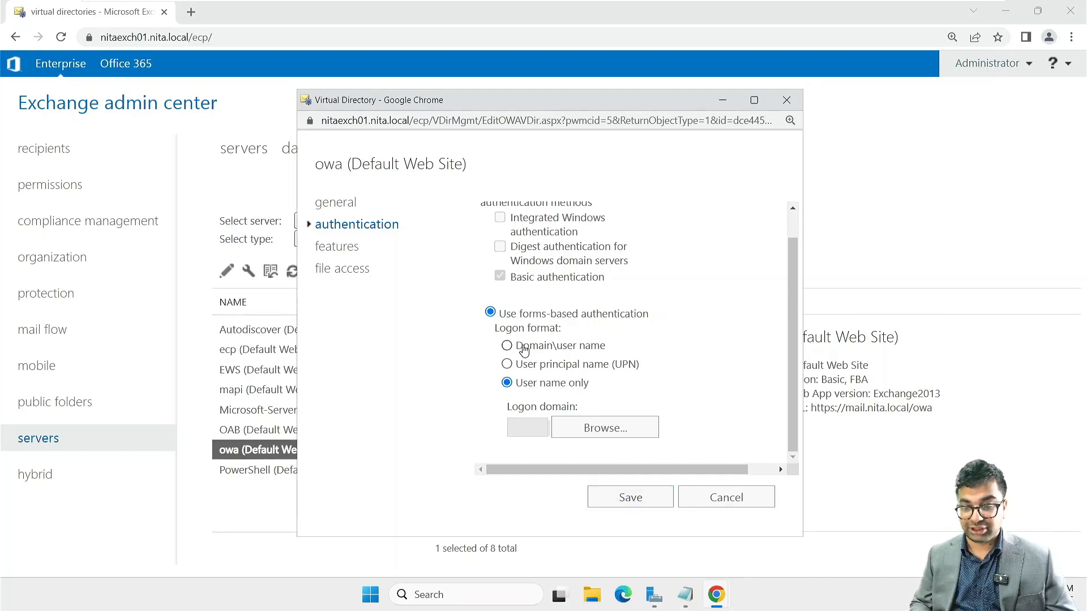
Step: Save owa with NITA.local as the logon domain, copying the suggested net stop was /y command
left_click(638, 505)
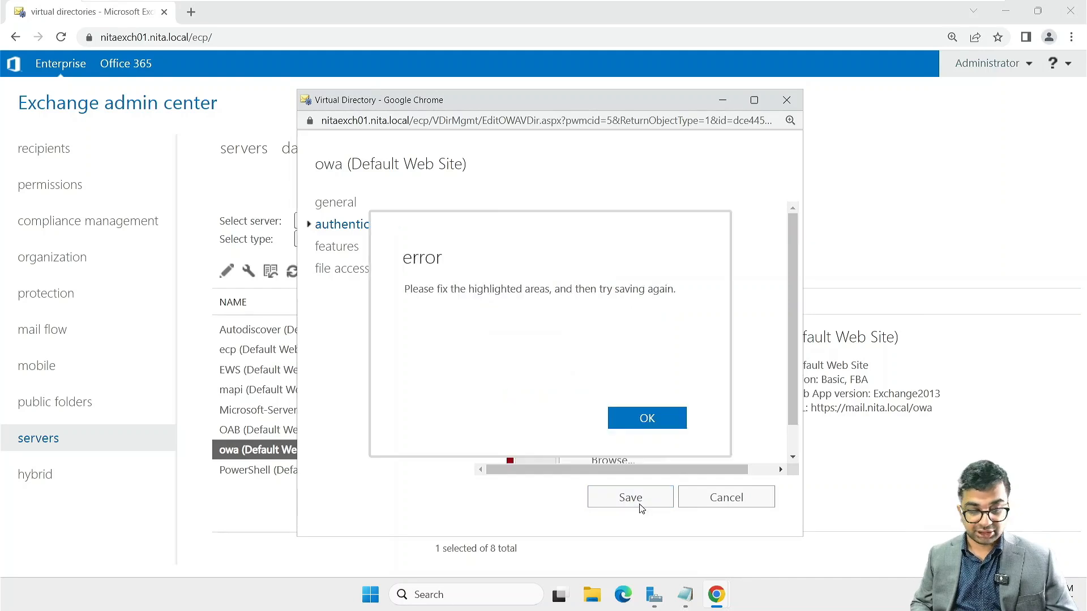
left_click(647, 418)
scroll(652, 425, "down", 1)
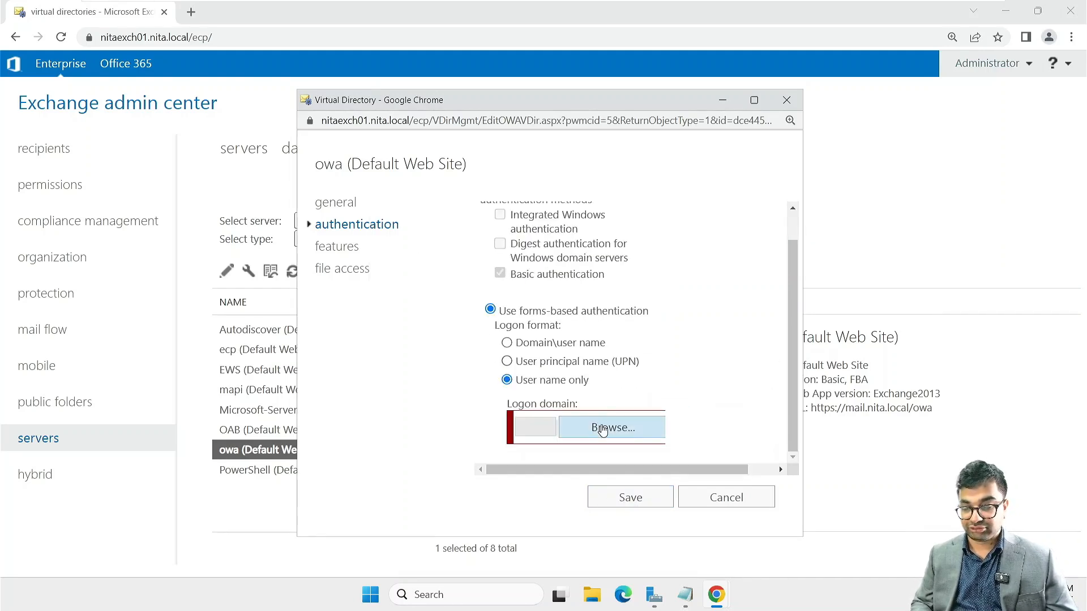
left_click(602, 428)
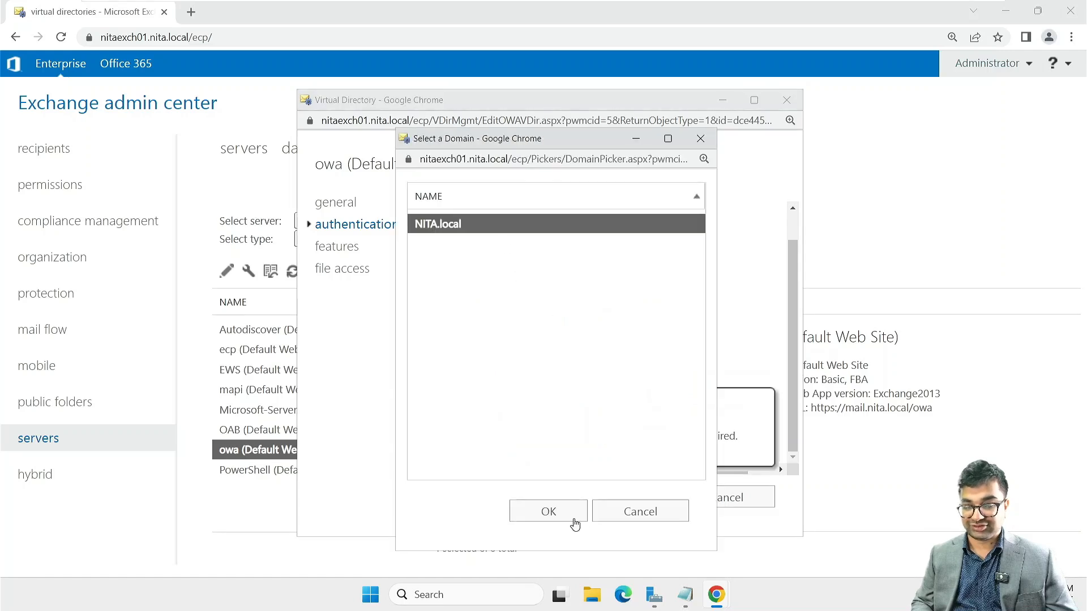
left_click(560, 515)
left_click(632, 501)
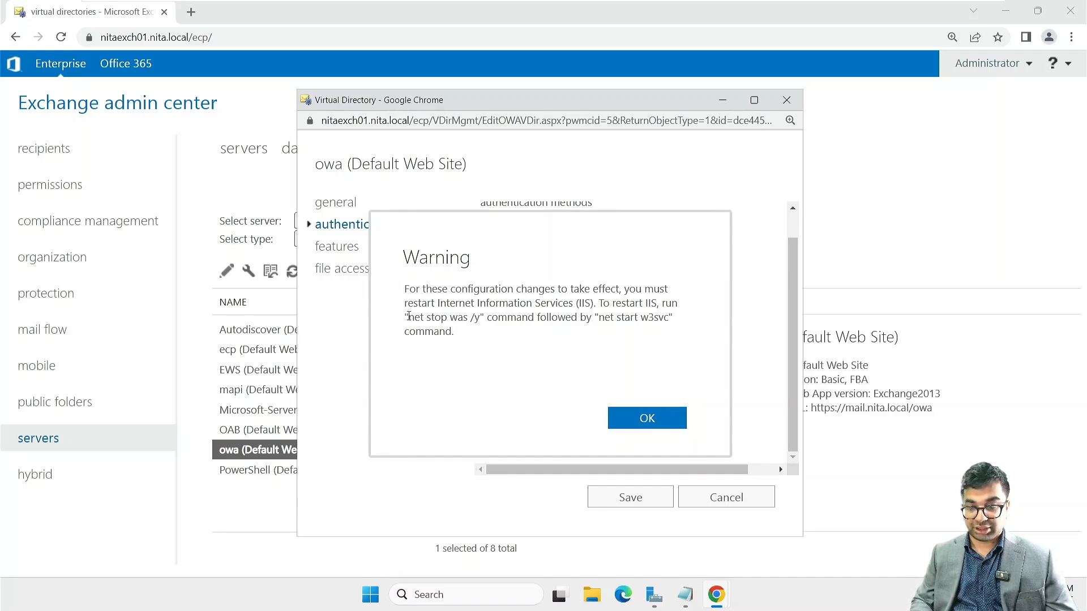
left_click_drag(408, 317, 482, 318)
key("ctrl+c")
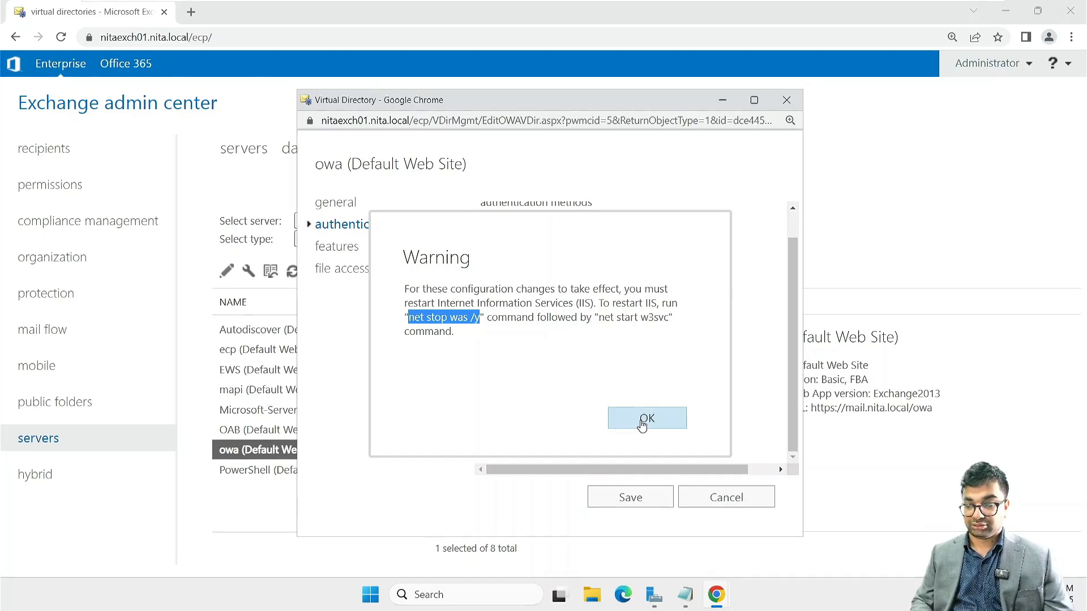
left_click(645, 419)
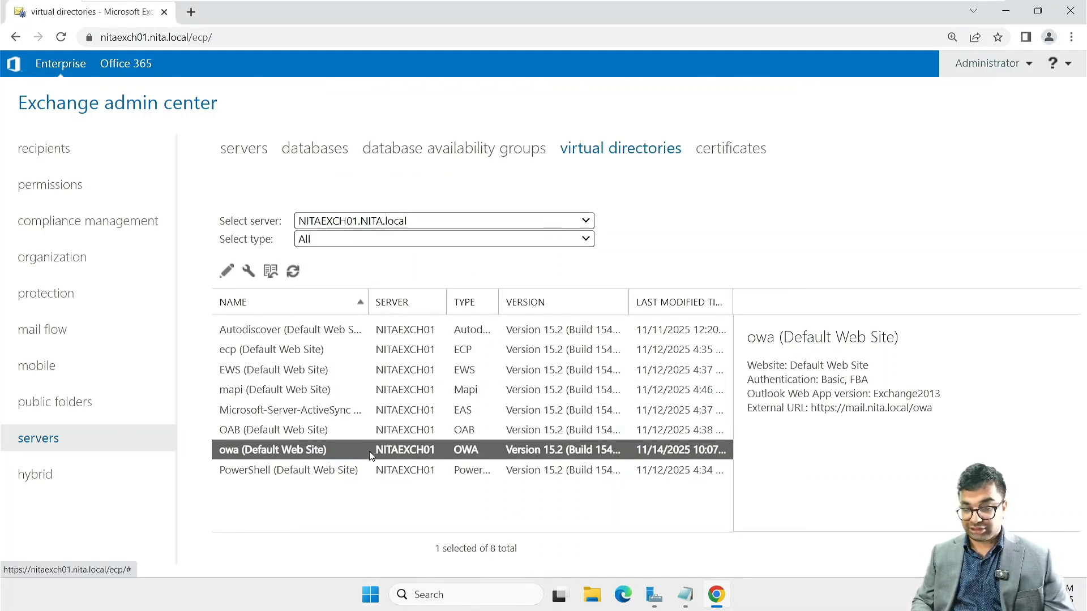
Step: Run the copied net stop was /y command in a new Windows PowerShell window
left_click(372, 596)
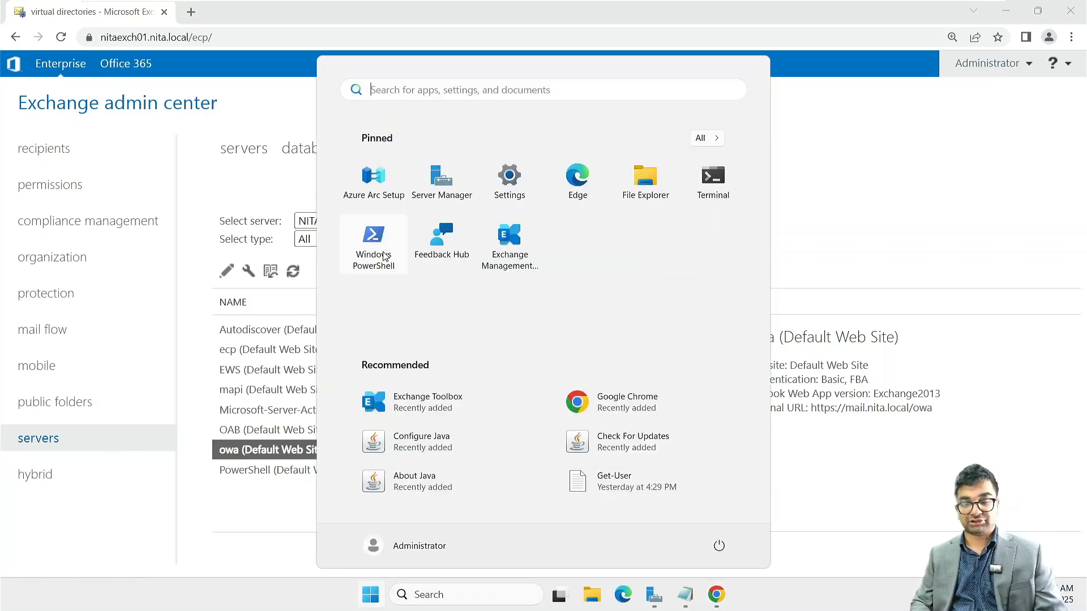
left_click(383, 255)
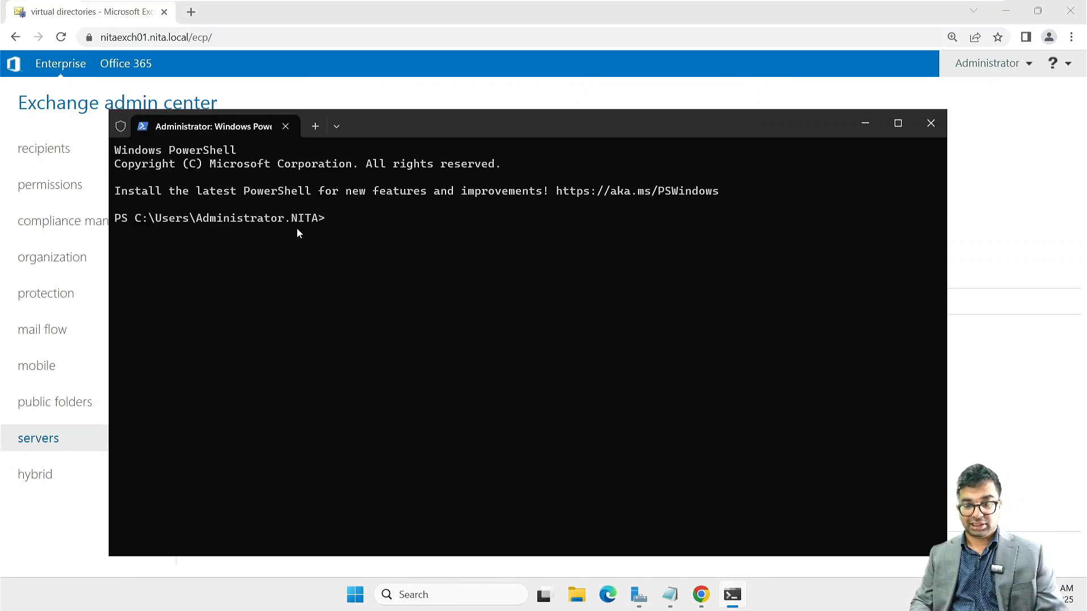
key("ctrl+v")
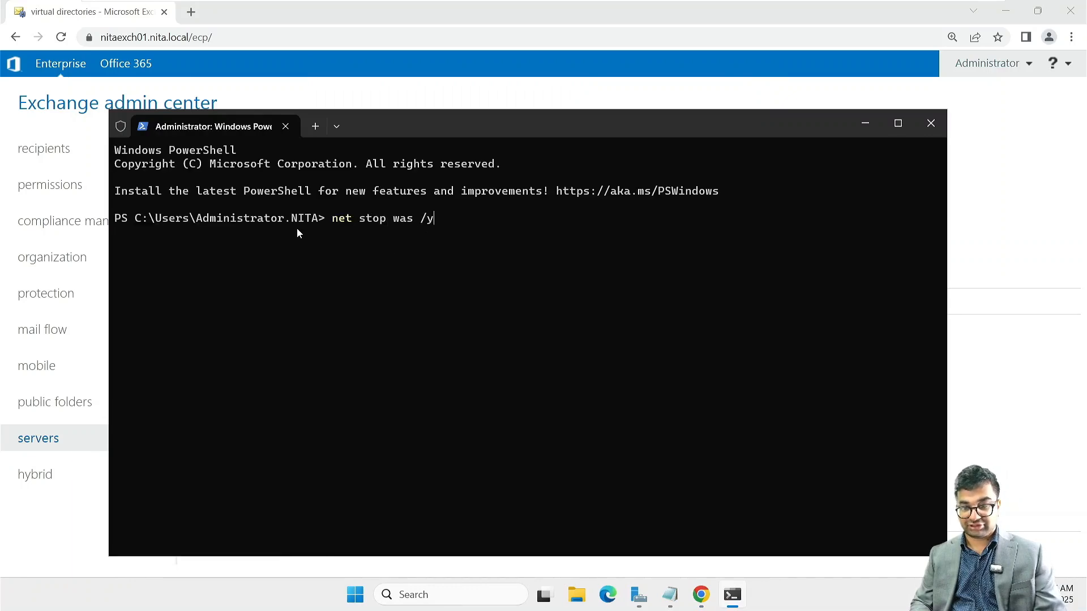
key("Return")
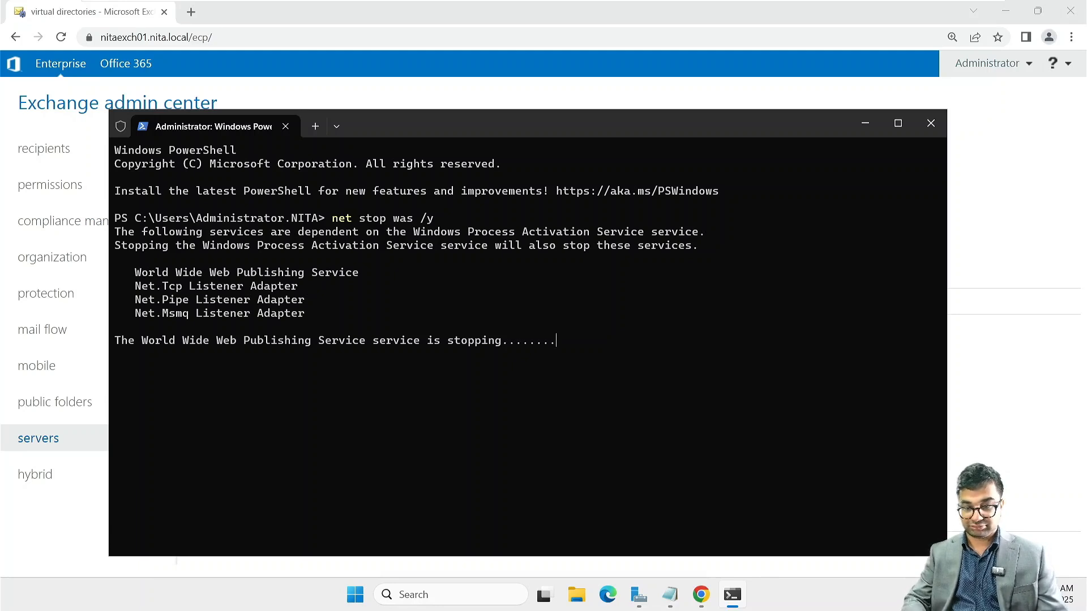
Step: Run iisreset in a second PowerShell session to restart IIS
left_click(315, 126)
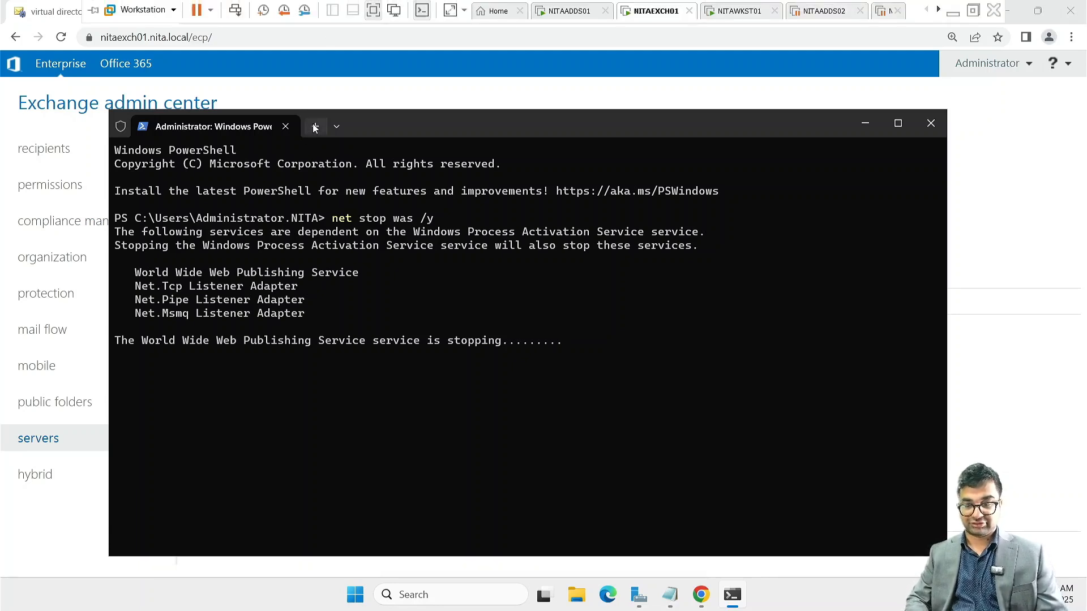
type("iis")
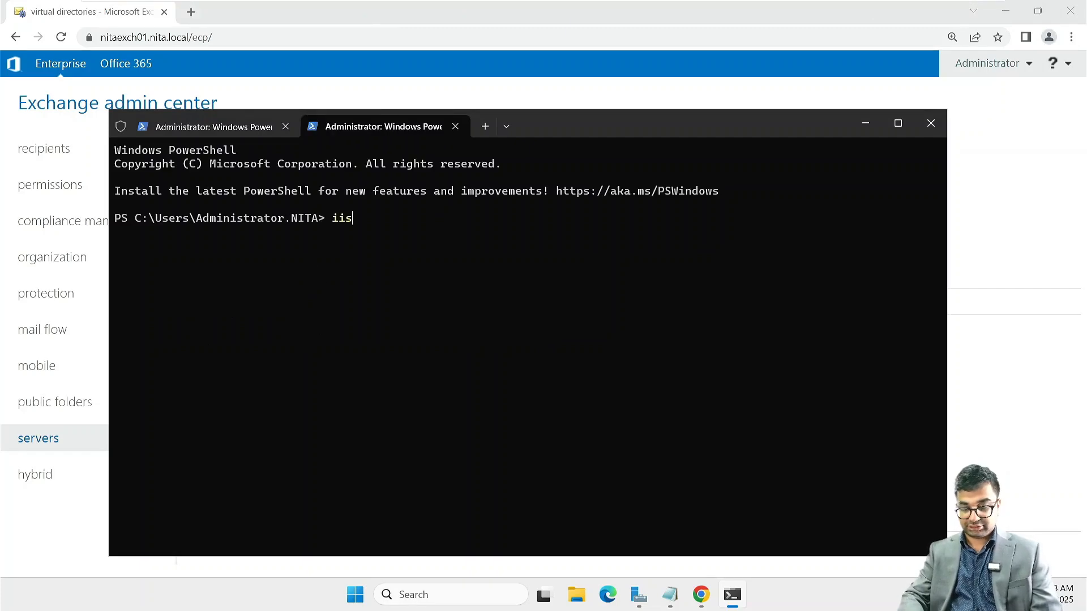
type("rest")
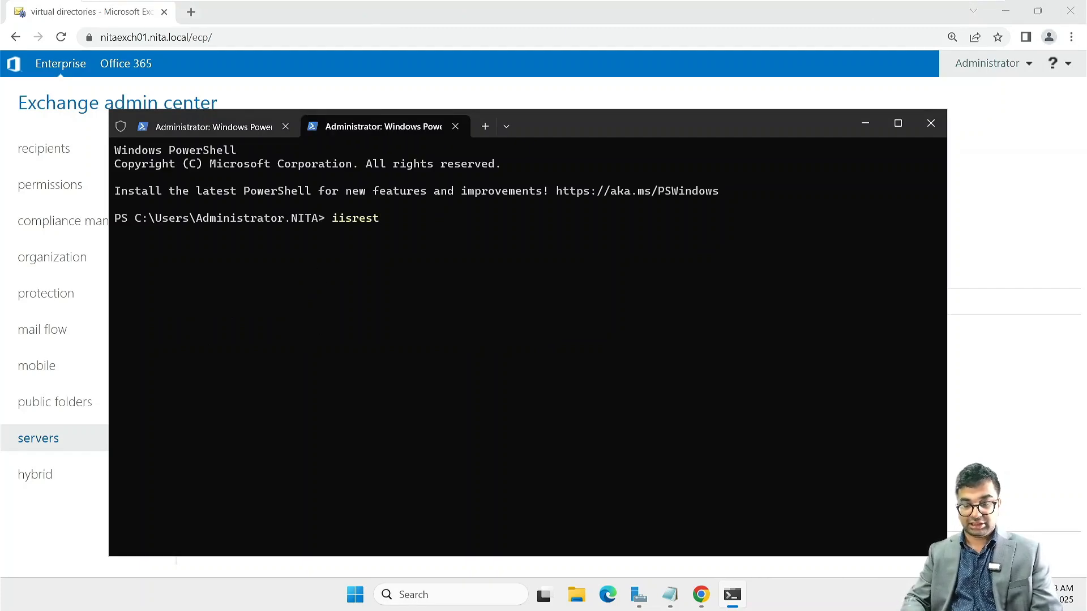
key("BackSpace")
key("BackSpace")
type("se")
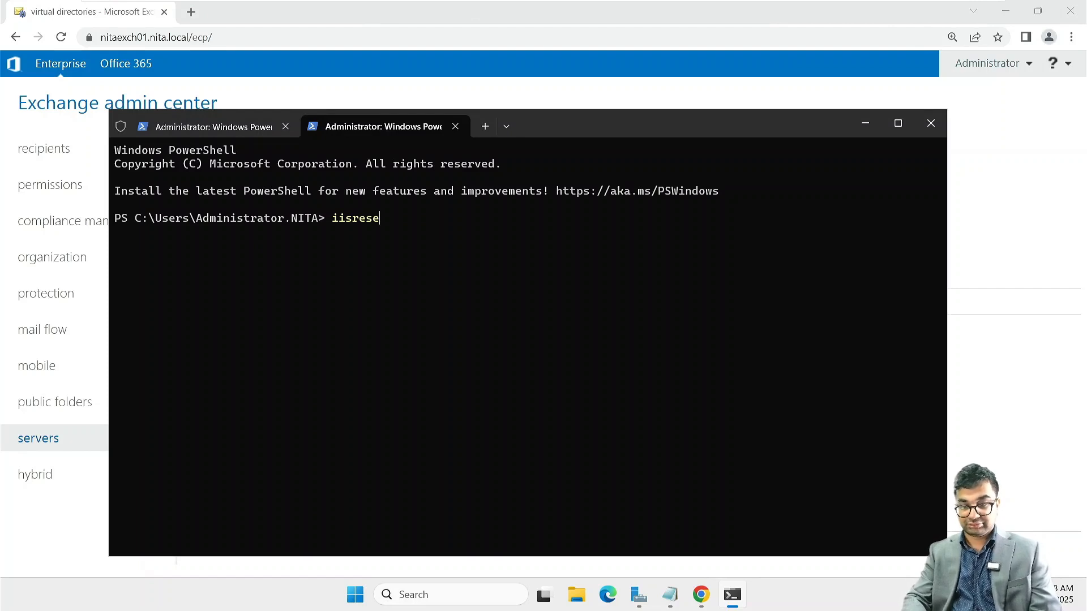
key("BackSpace")
type("es")
key("BackSpace")
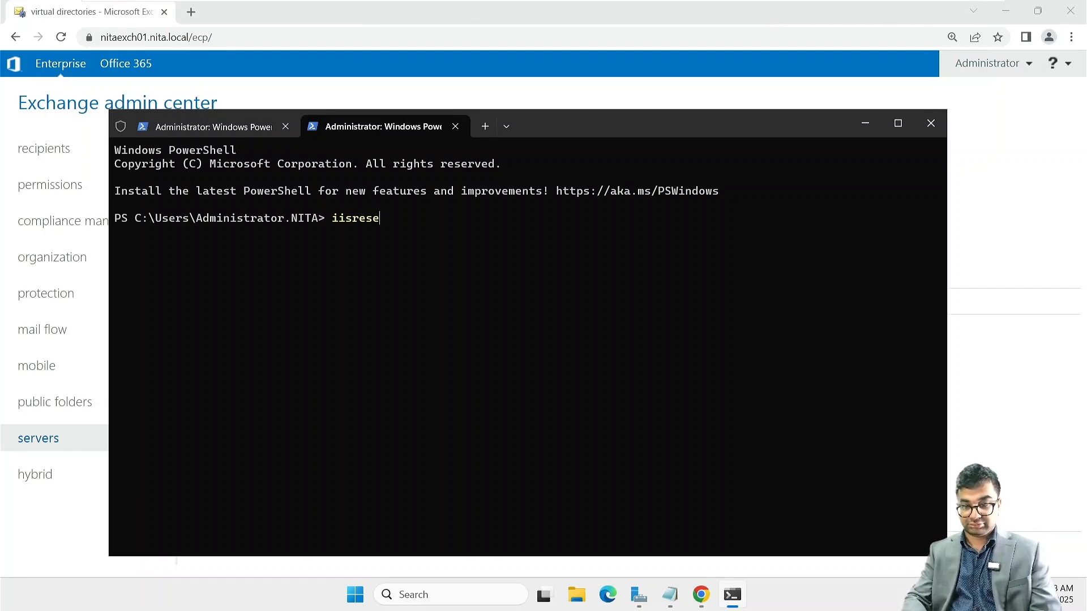
type("t")
key("Return")
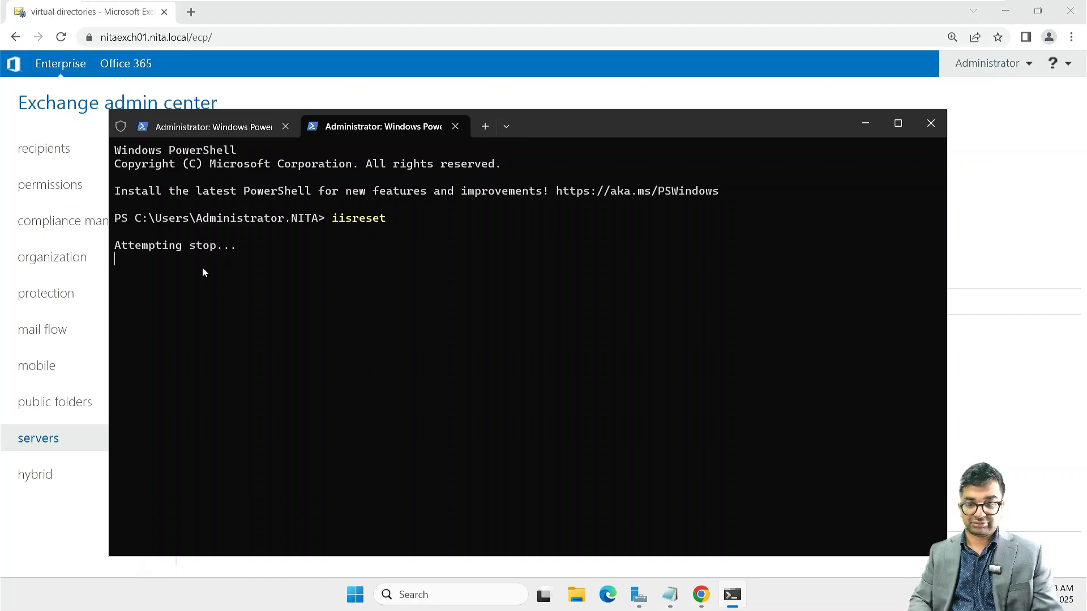
Step: Check both sessions' output, then close all PowerShell tabs
left_click(223, 130)
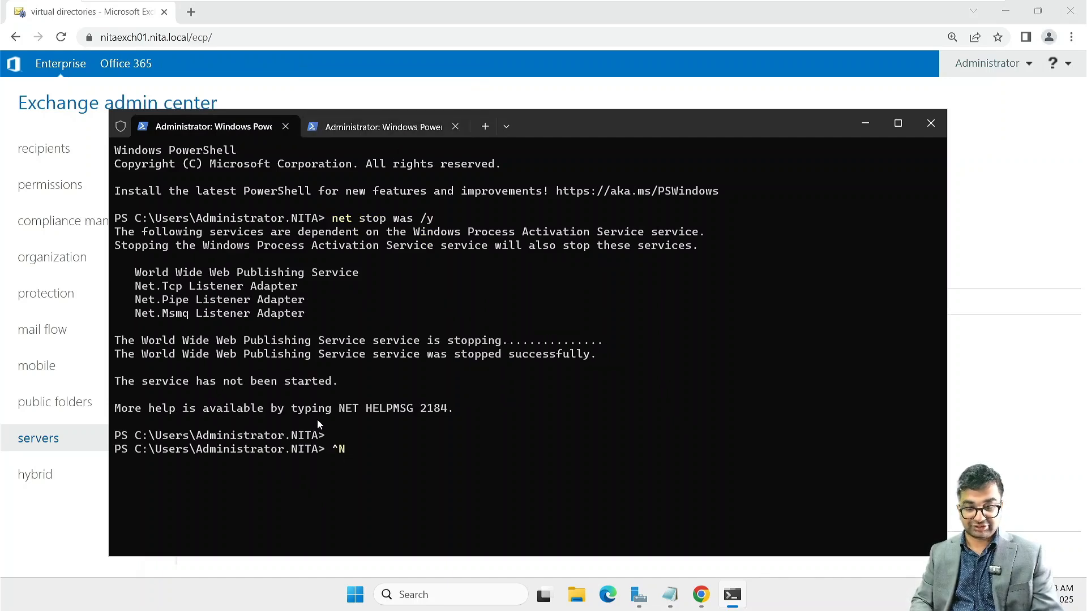
left_click(368, 131)
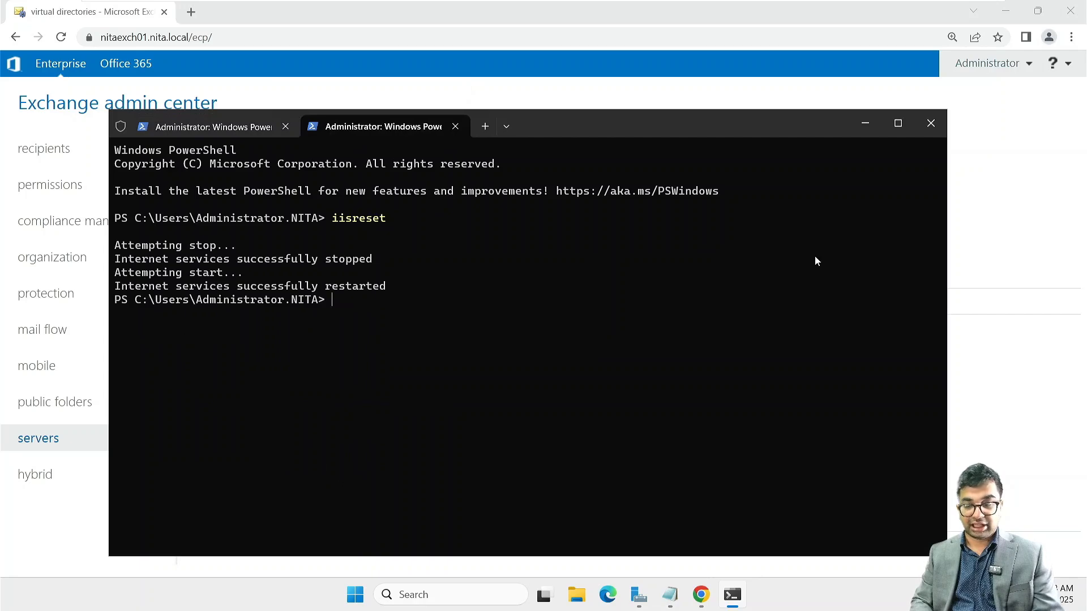
left_click(930, 123)
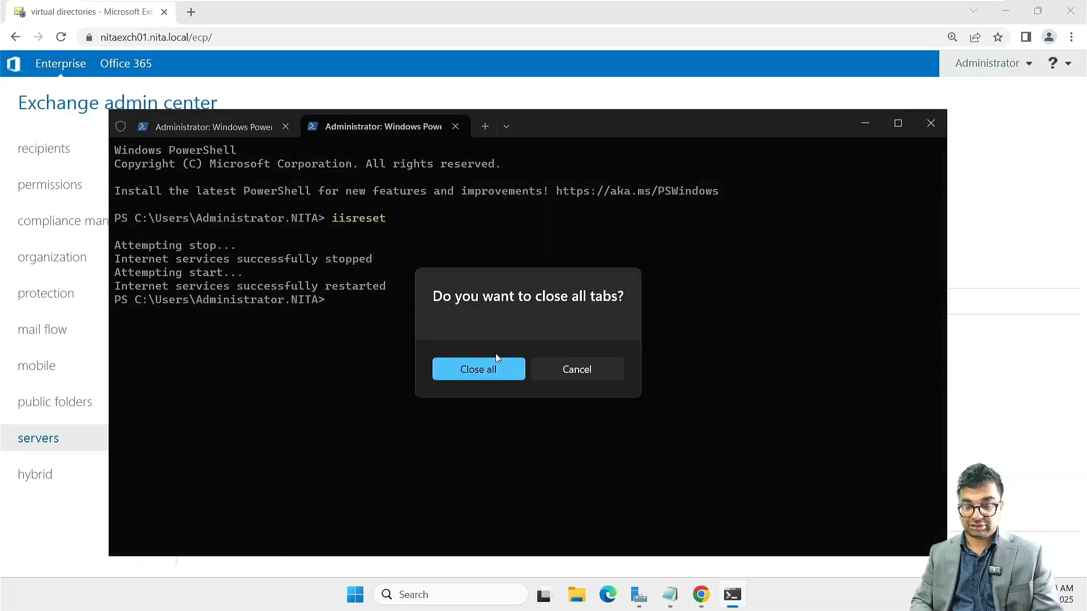
left_click(488, 368)
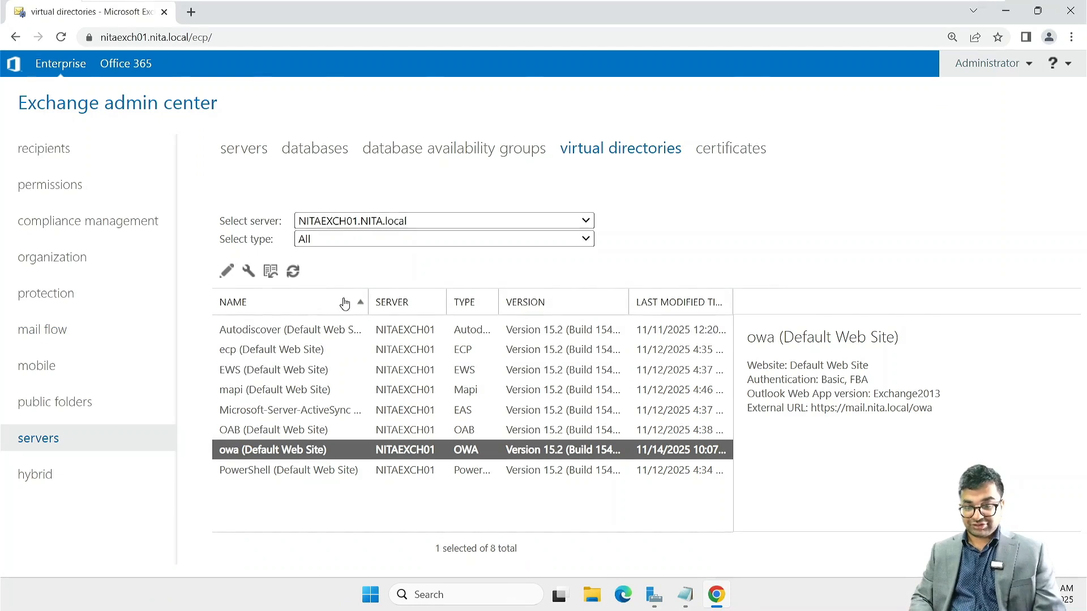
Step: Show the Outlook Web App policies list under permissions, with Default and External Users Policy
left_click(70, 197)
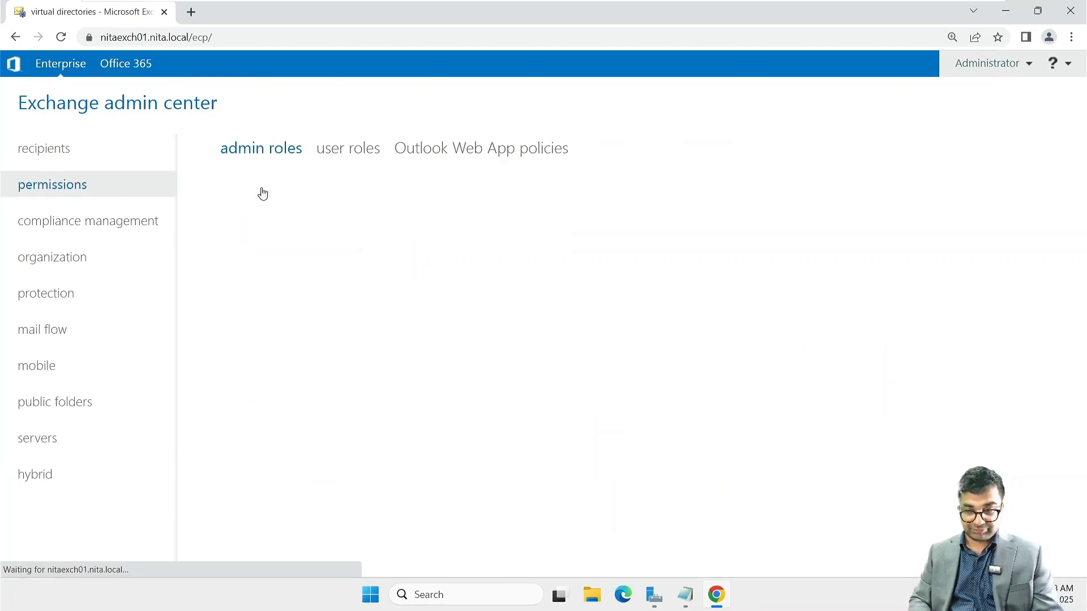
left_click(459, 147)
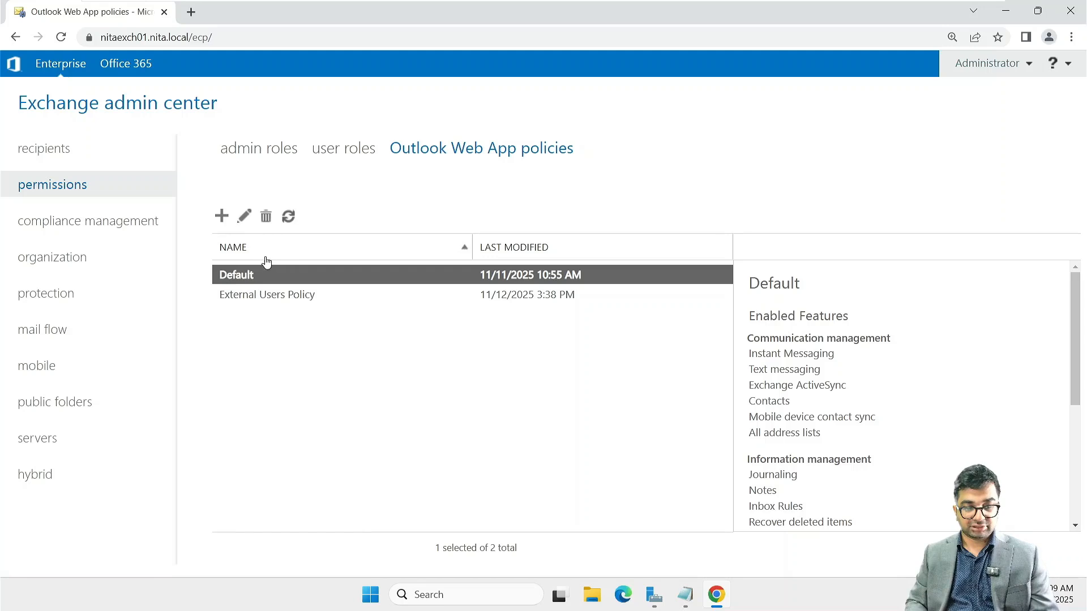
Step: Disable Instant messaging and Text messaging in the Default OWA policy, save, and refresh the list
double_click(261, 283)
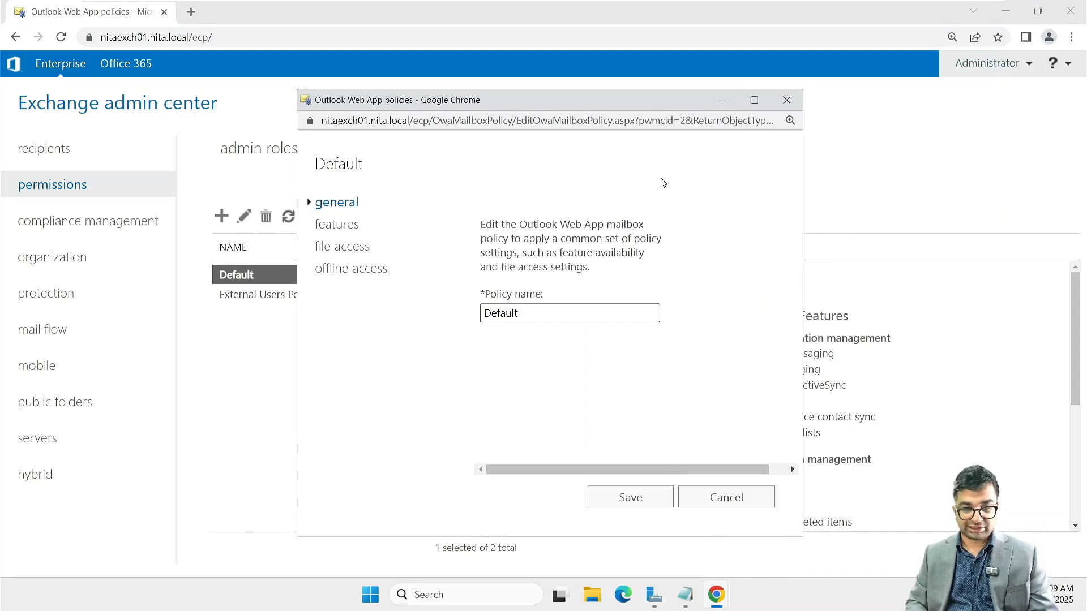
left_click(346, 225)
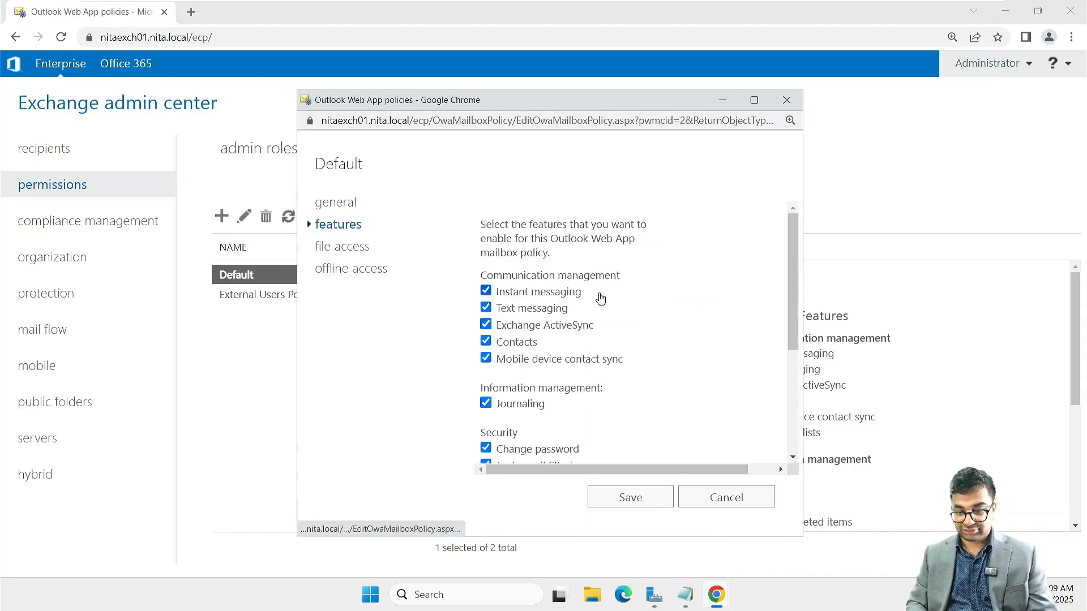
mouse_move(545, 309)
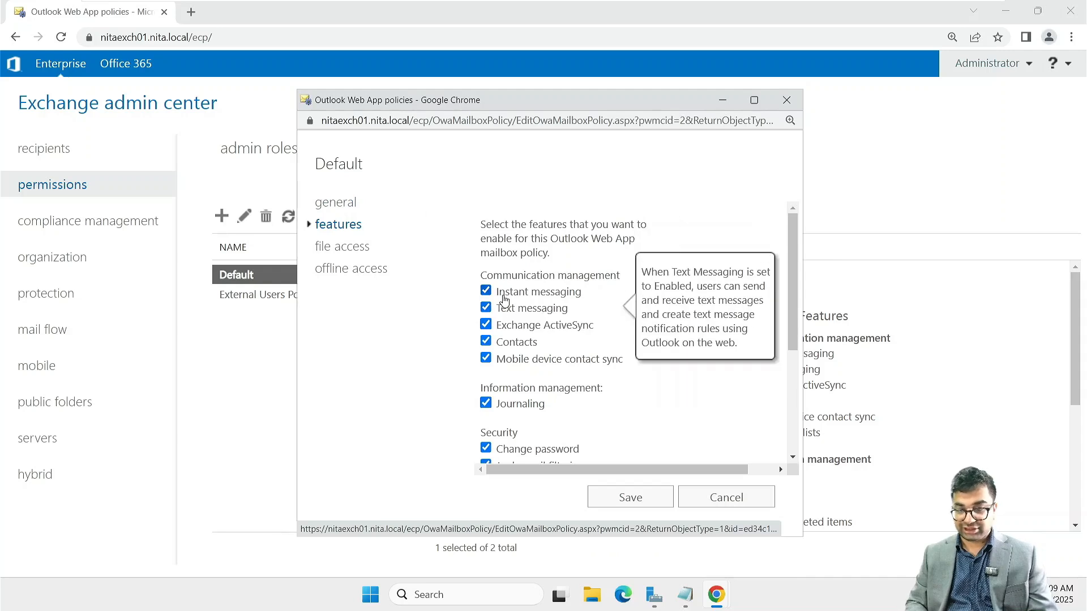
left_click(498, 291)
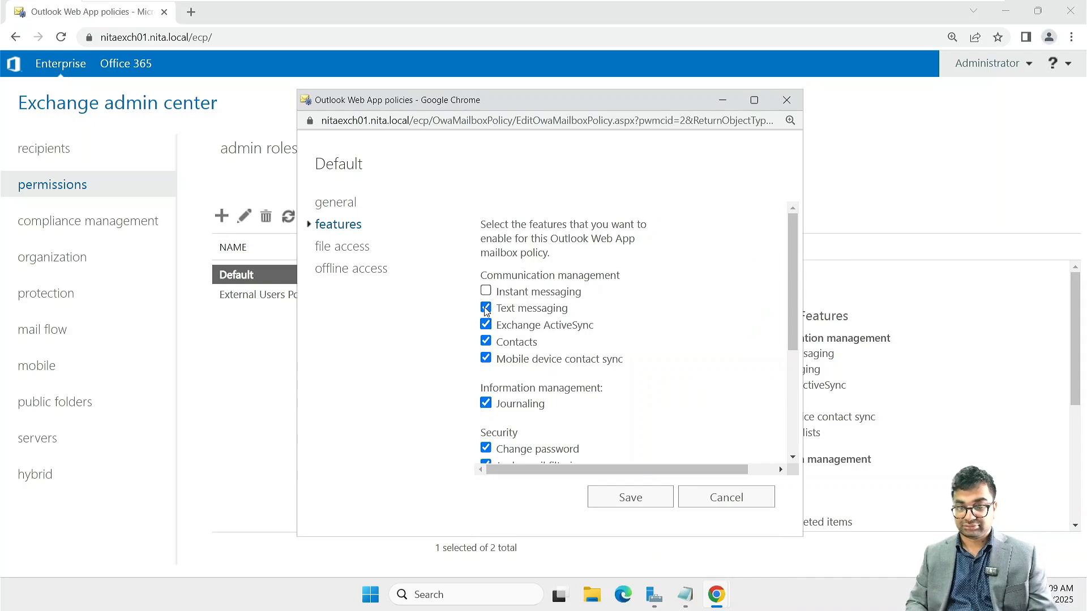
mouse_move(488, 311)
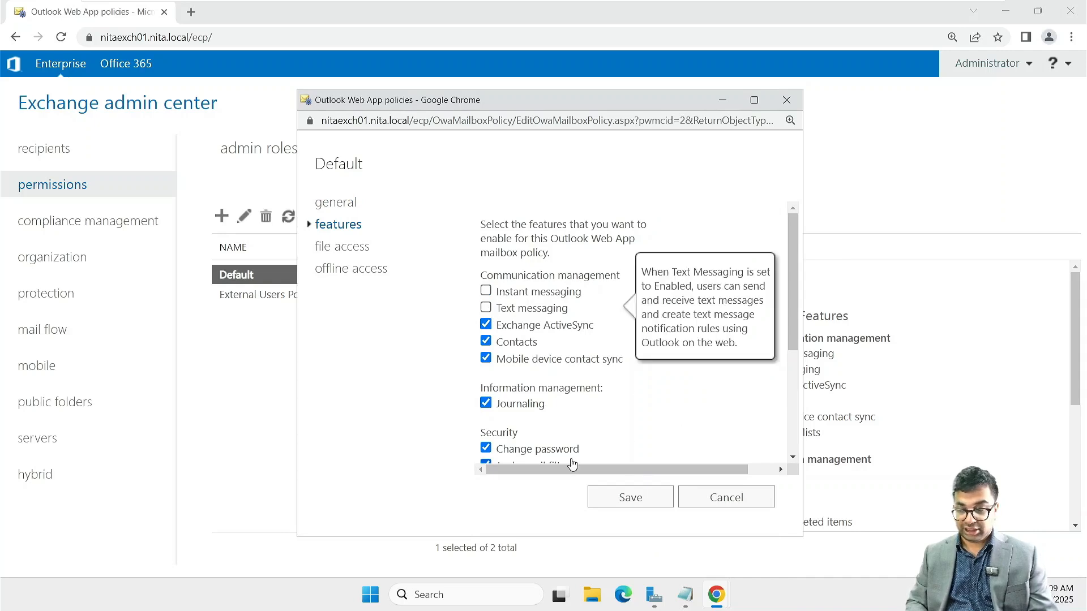
left_click(619, 494)
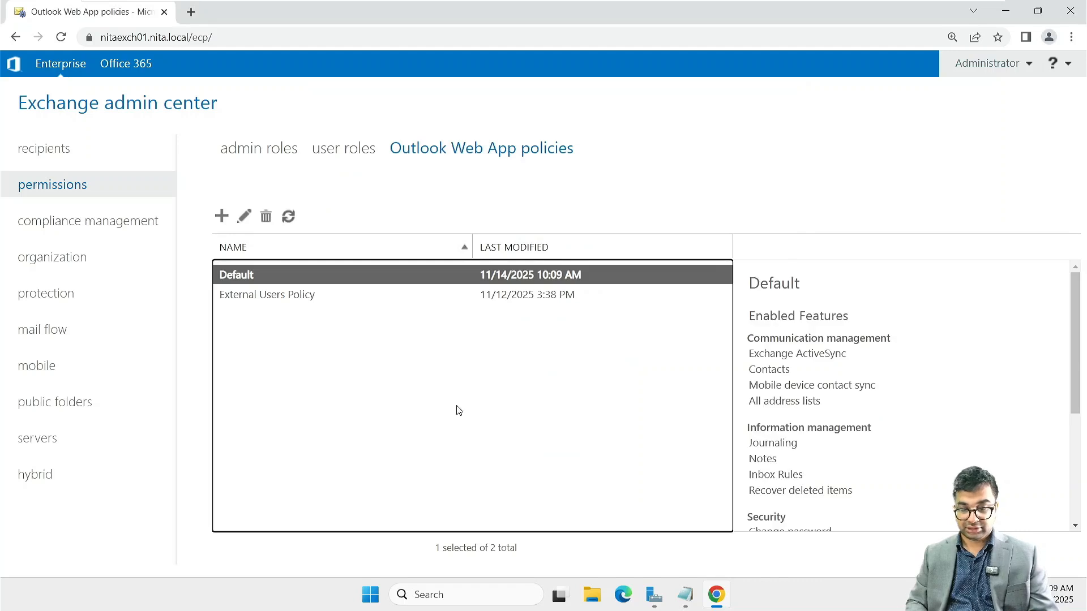
left_click(289, 216)
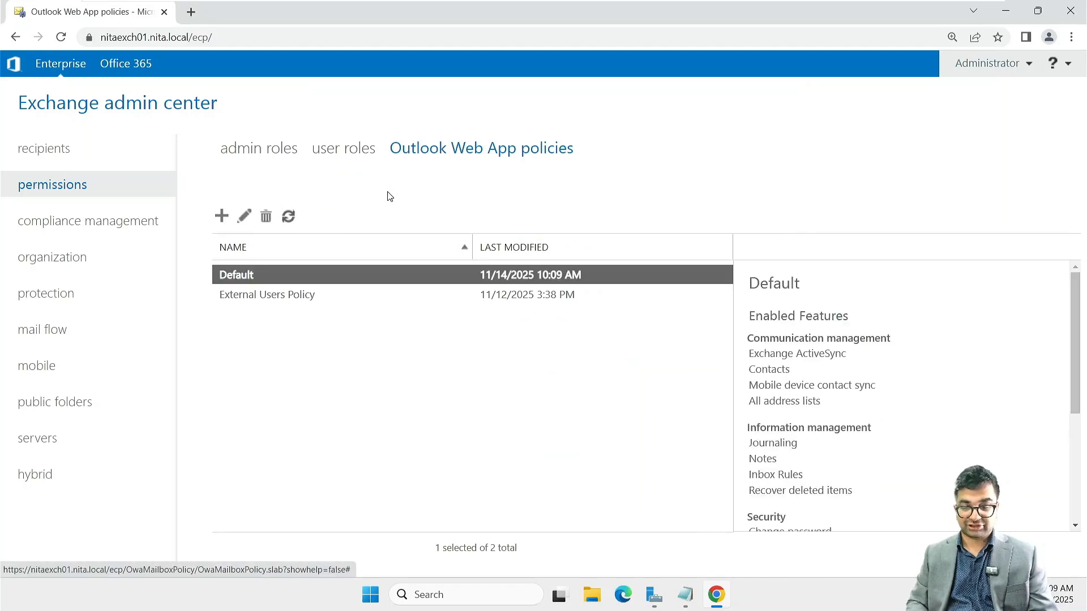
Step: Open recipients > mailboxes and browse the first two pages of the mailbox list
left_click(84, 152)
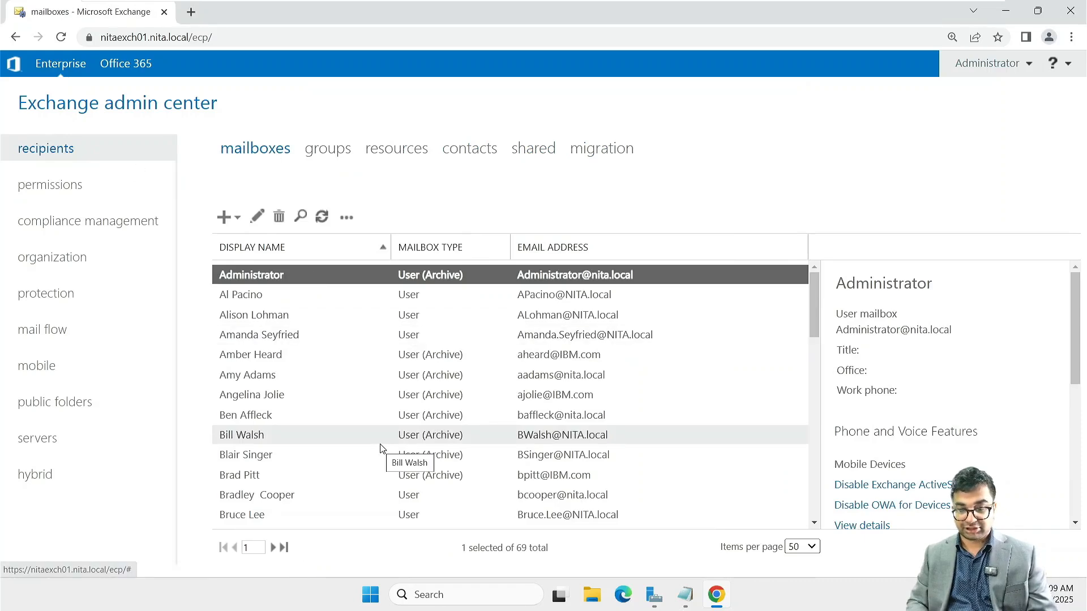
scroll(380, 448, "down", 10)
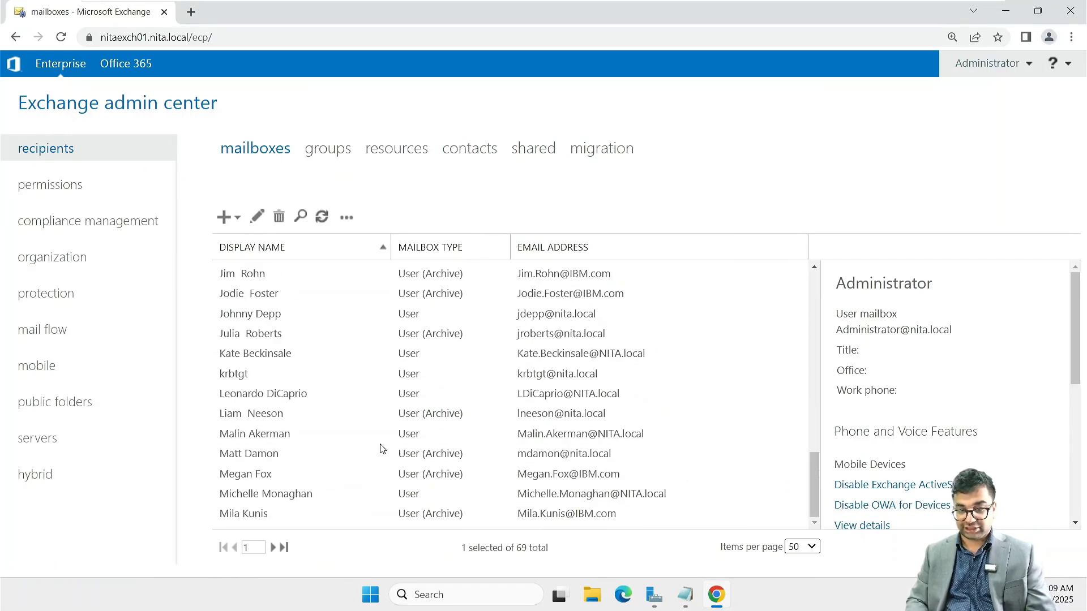
scroll(250, 486, "up", 10)
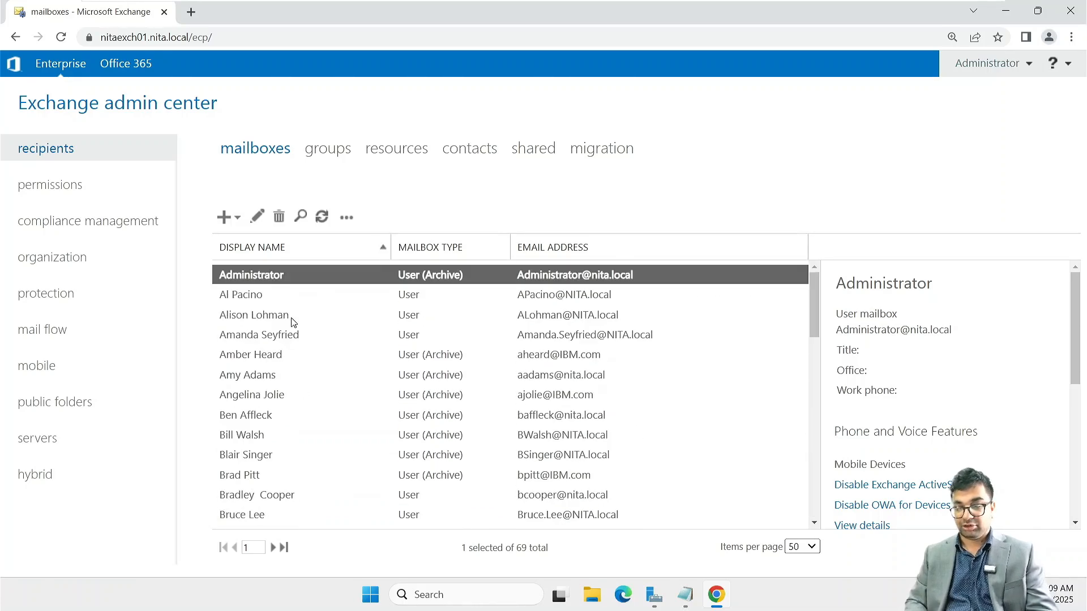
left_click(272, 548)
scroll(350, 371, "down", 3)
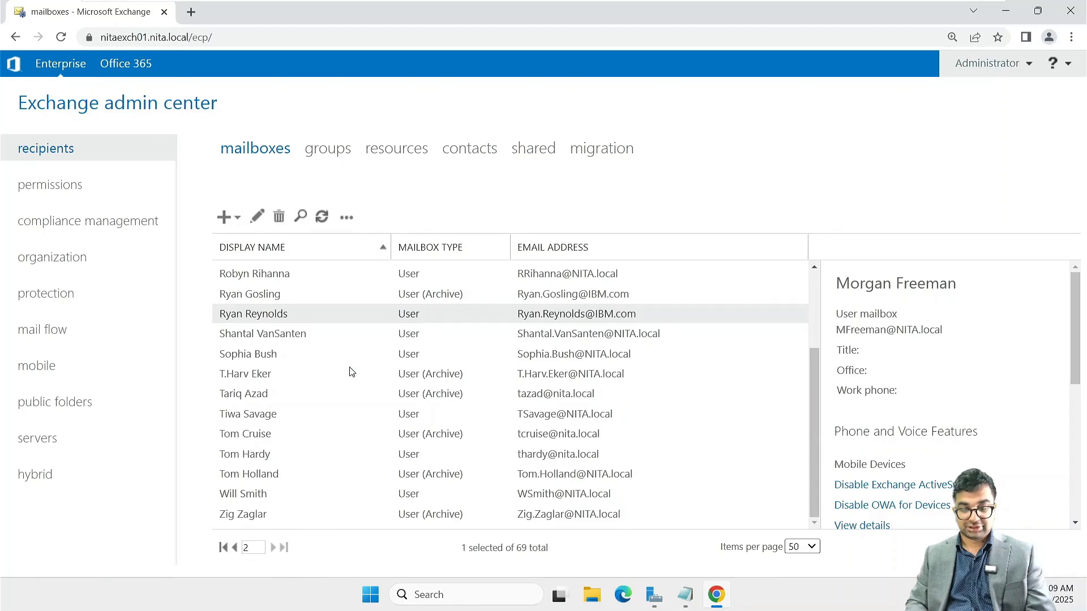
scroll(350, 372, "up", 3)
left_click(347, 218)
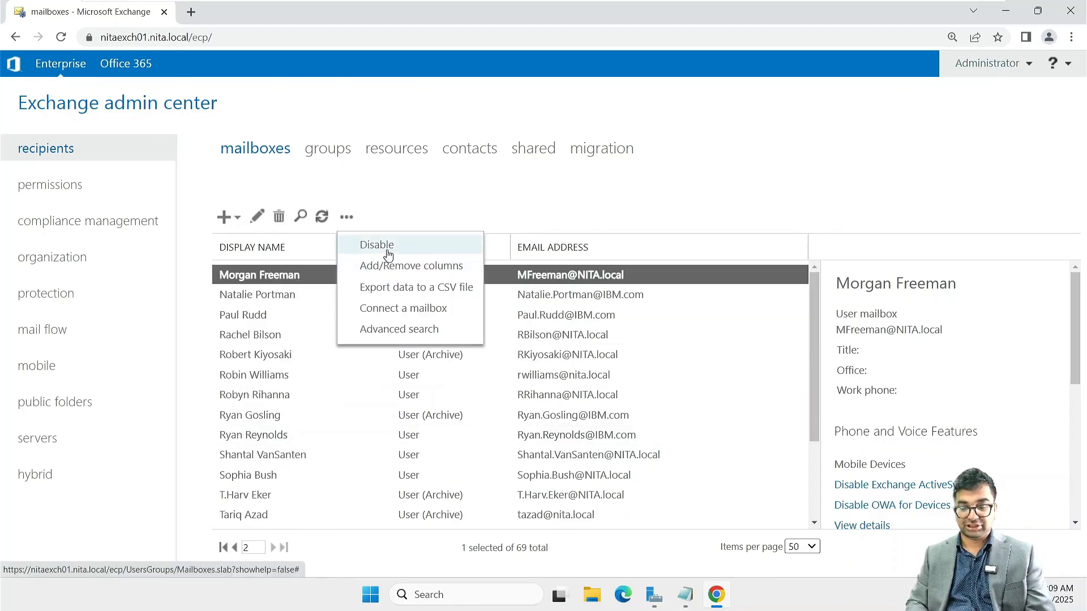
left_click(403, 196)
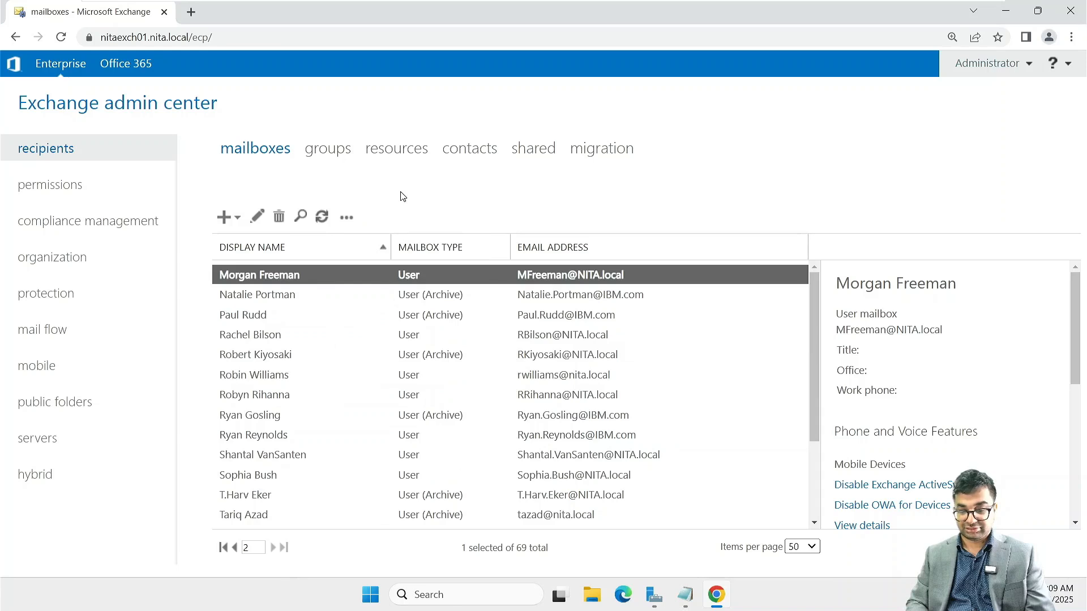
Step: Show 100 mailboxes per page and open the target user's mailbox for editing
left_click(794, 547)
left_click(796, 506)
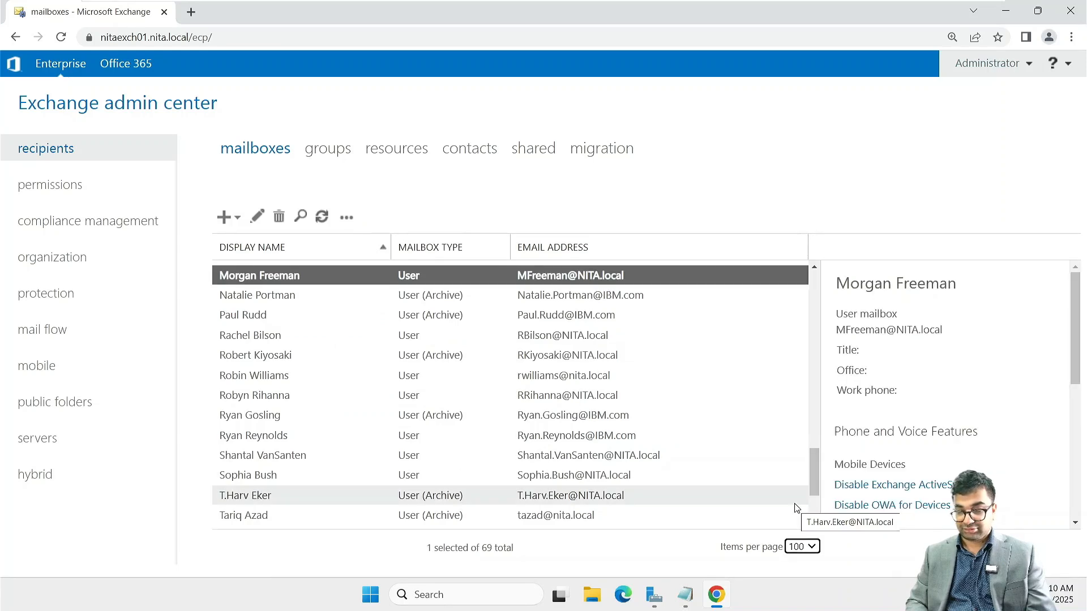
scroll(465, 386, "down", 3)
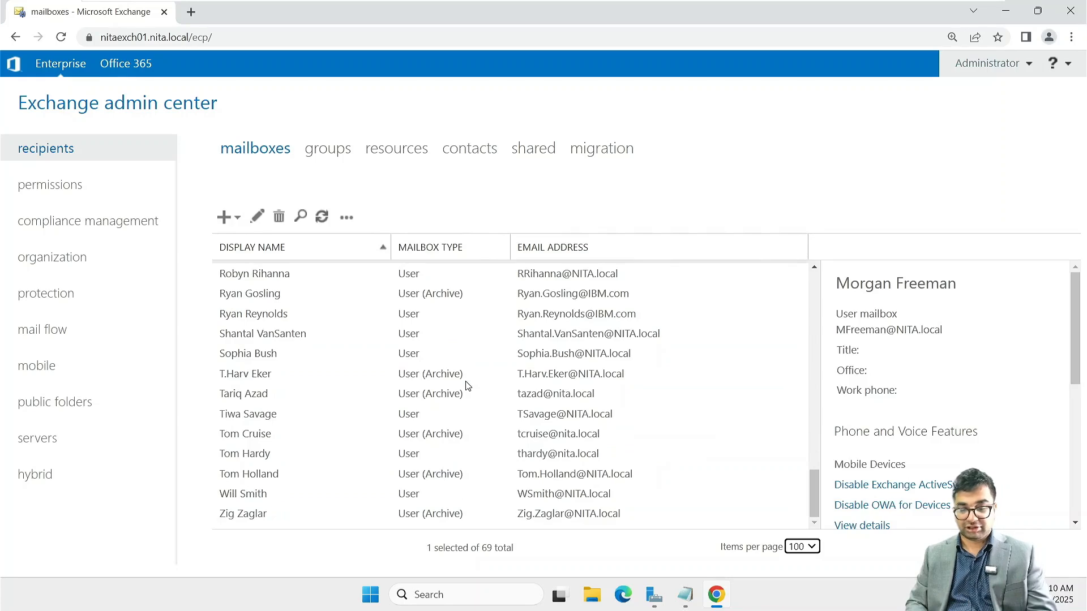
scroll(465, 385, "up", 15)
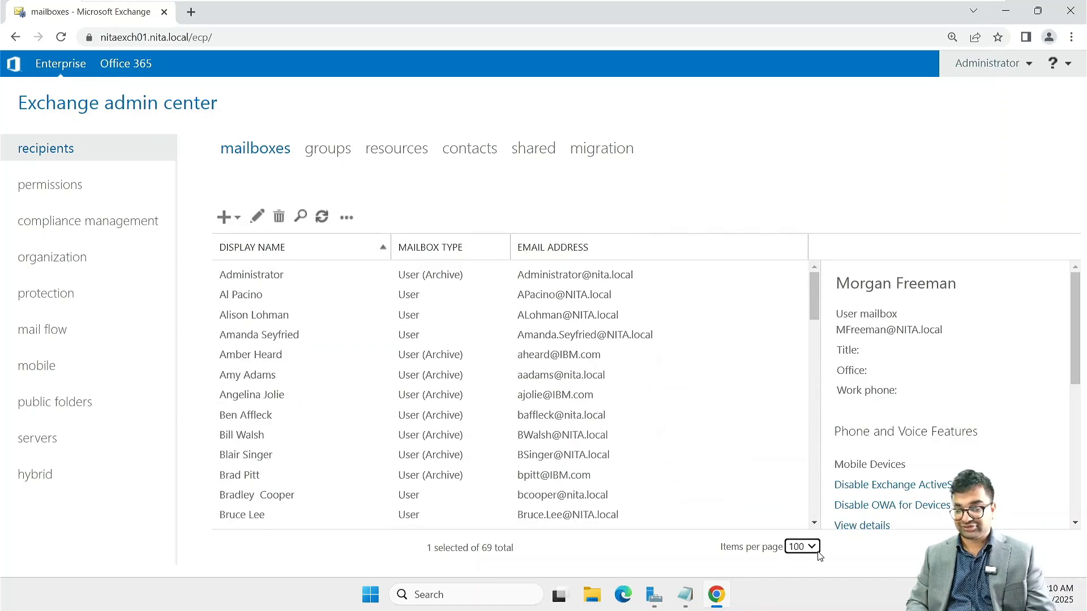
scroll(445, 416, "down", 15)
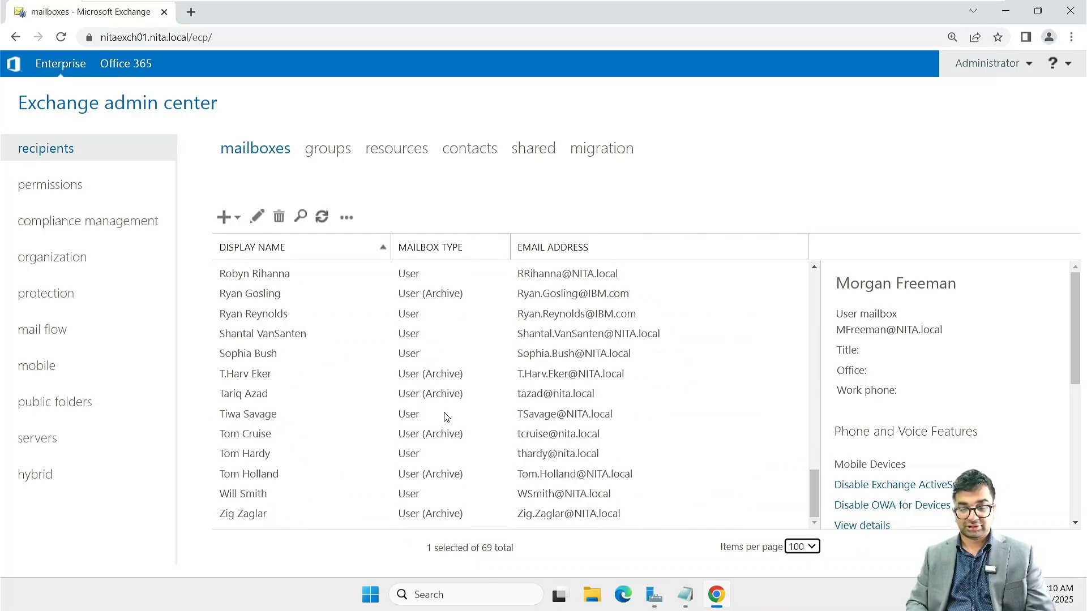
scroll(445, 417, "up", 4)
scroll(444, 417, "down", 4)
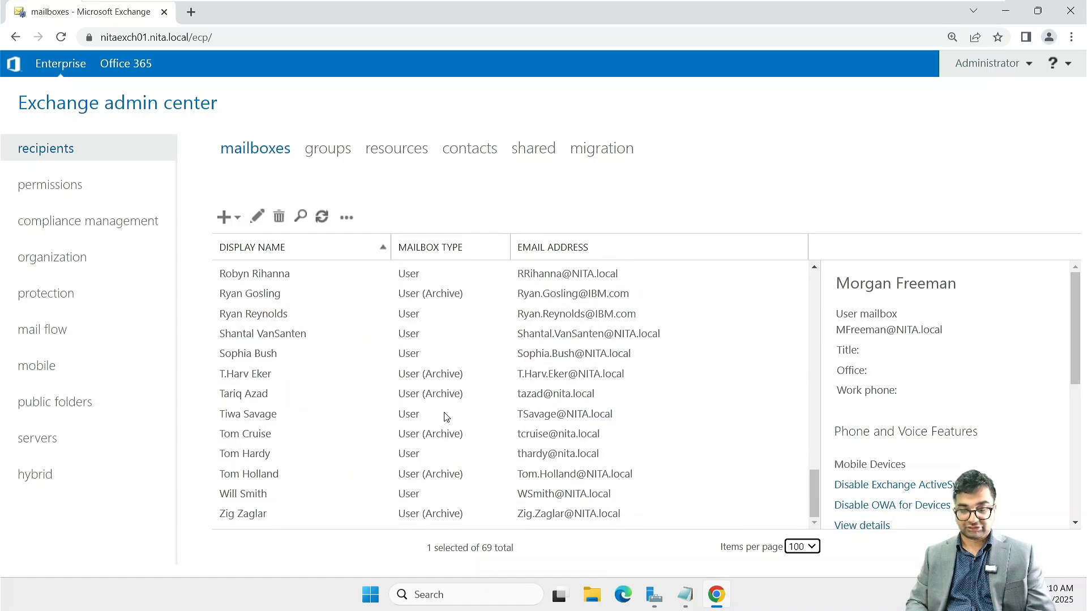
double_click(253, 478)
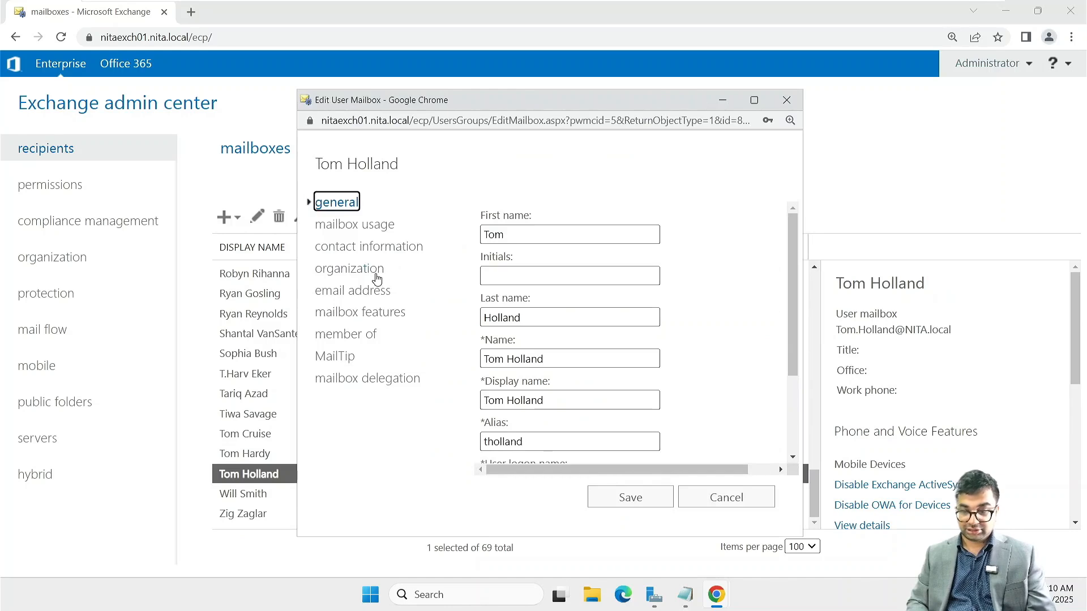
Step: View the mailbox features down to Email Connectivity, where Outlook on the web is enabled
left_click(373, 315)
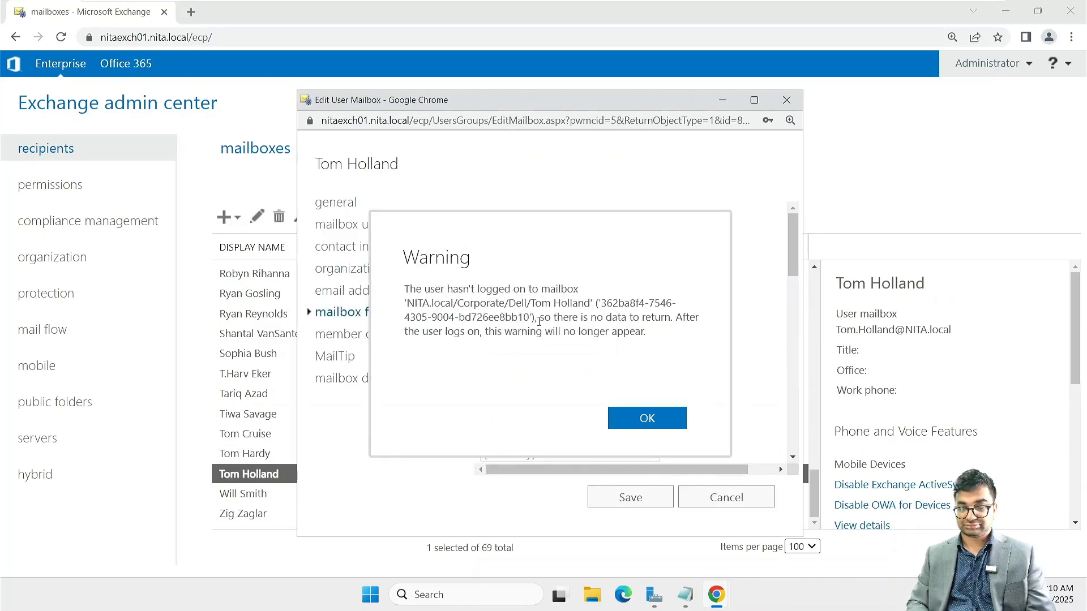
left_click(649, 419)
scroll(722, 327, "down", 2)
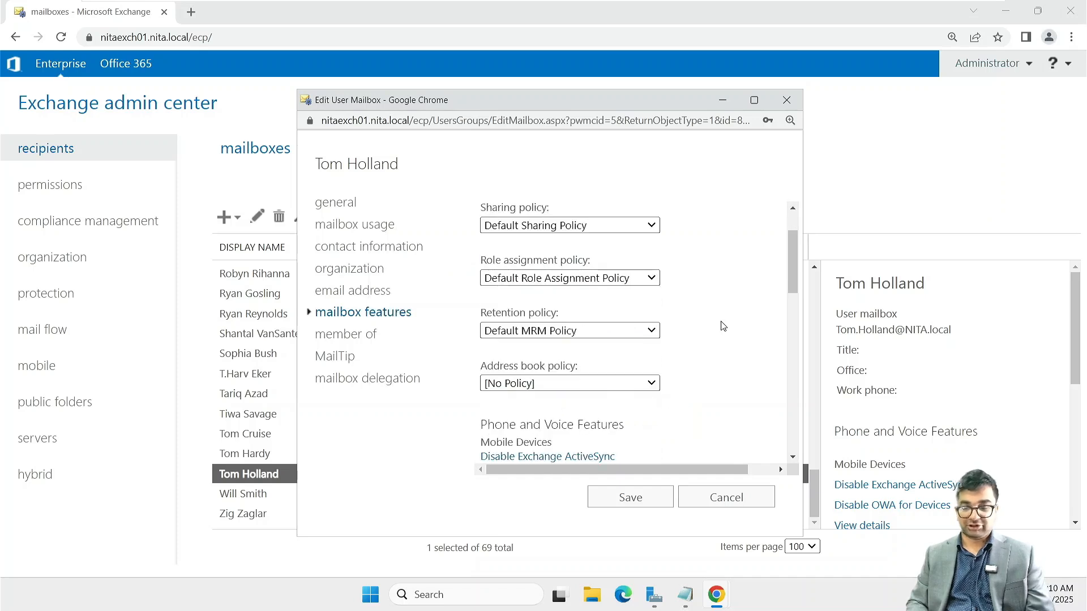
scroll(723, 326, "down", 4)
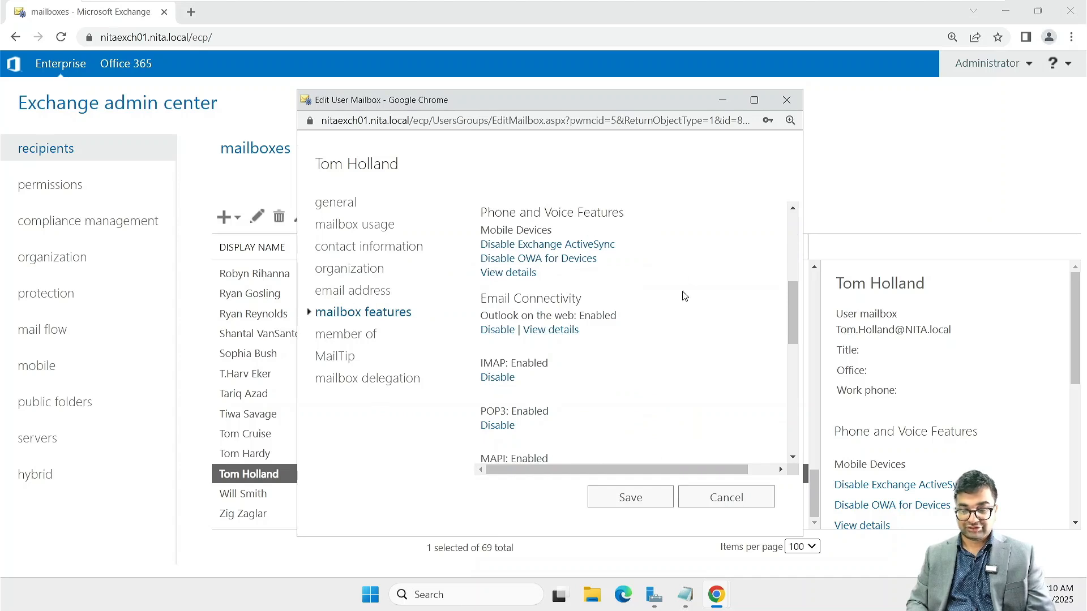
scroll(684, 296, "down", 2)
scroll(684, 295, "up", 6)
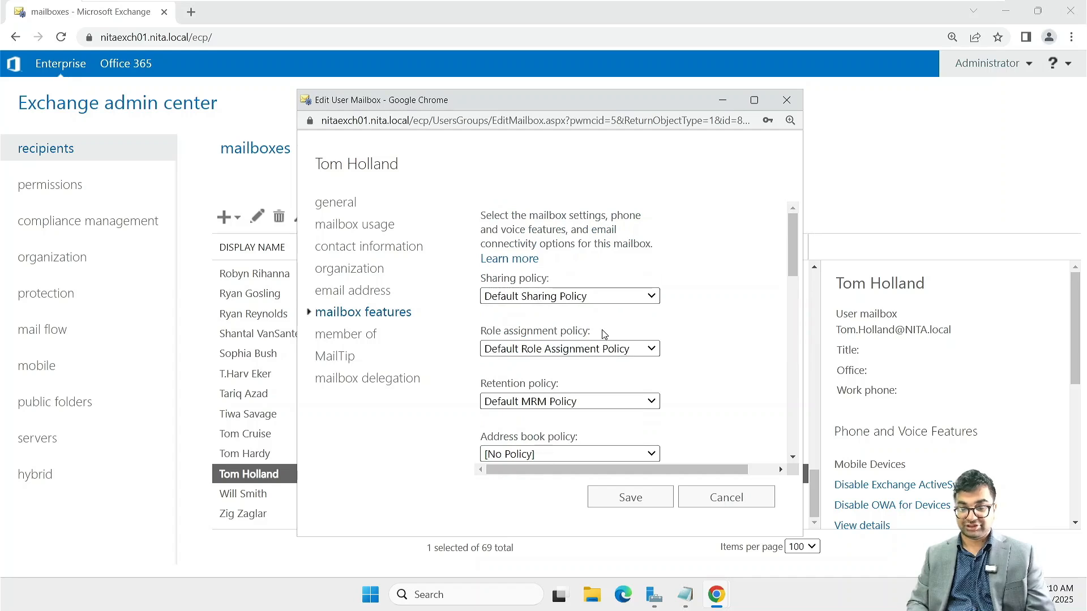
scroll(602, 331, "down", 3)
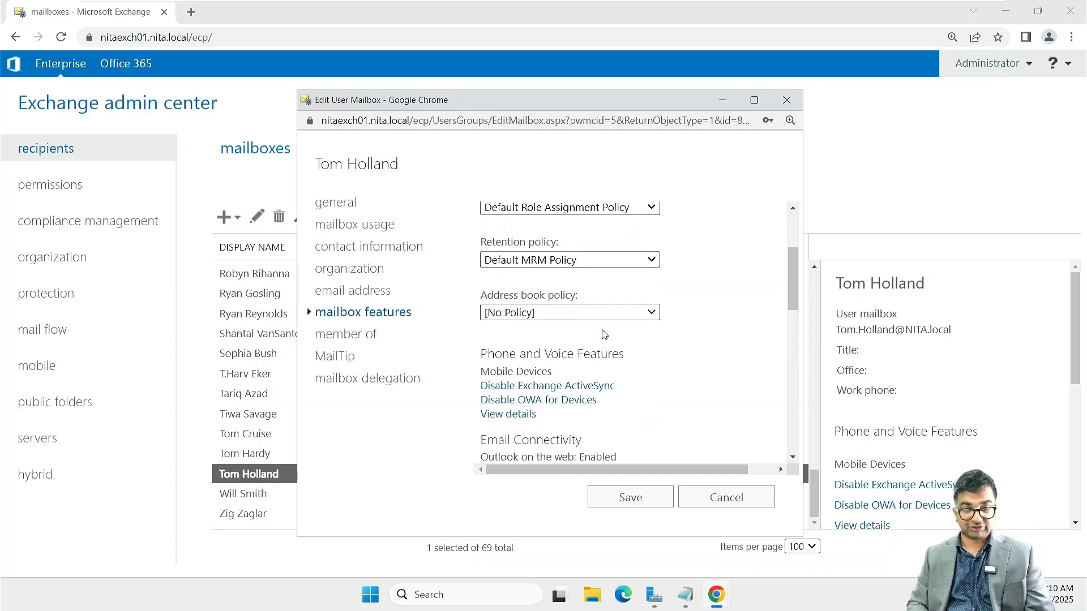
scroll(604, 334, "down", 3)
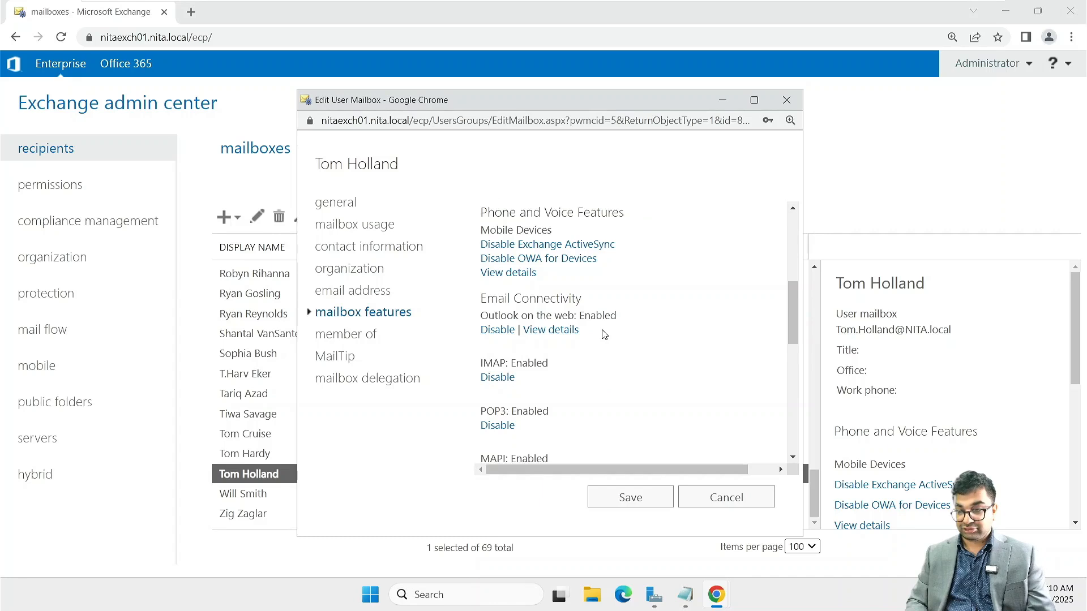
Step: Assign the Default Outlook Web App mailbox policy to the user's mailbox and save it
left_click(559, 338)
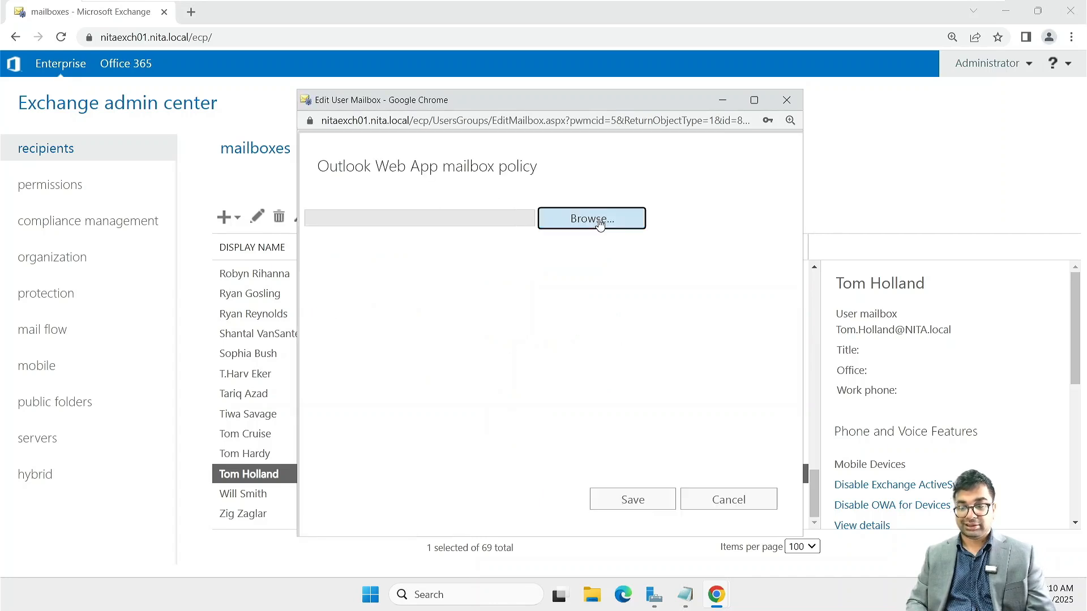
left_click(599, 223)
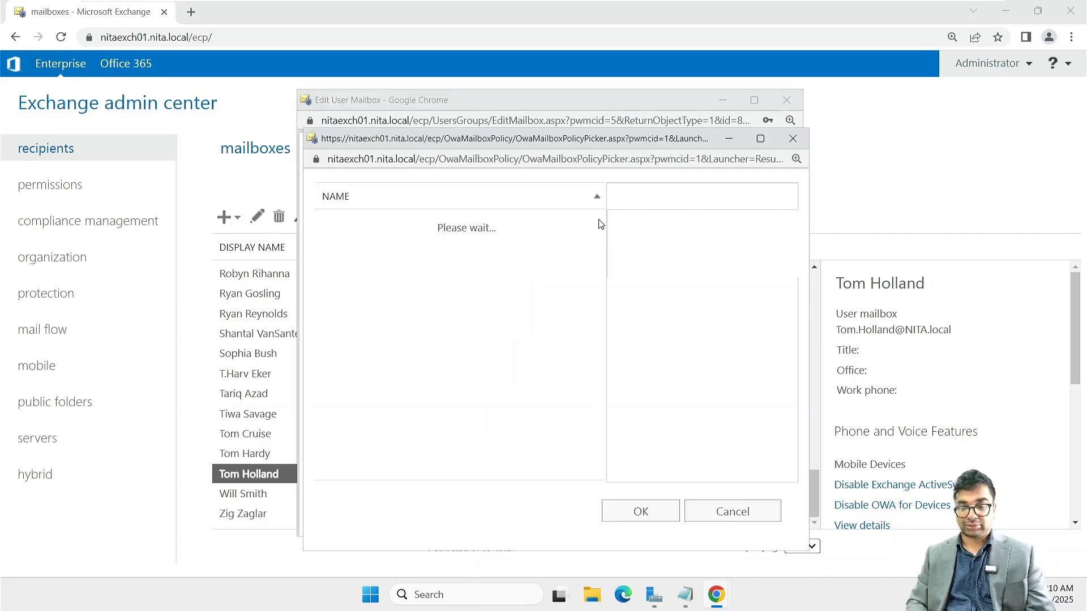
left_click(634, 515)
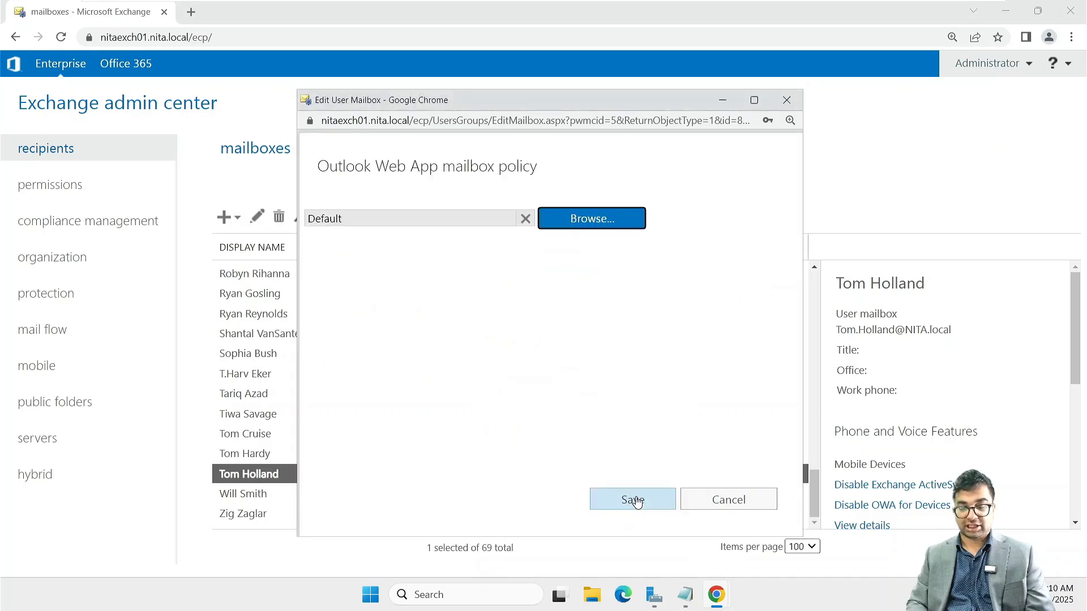
left_click(633, 500)
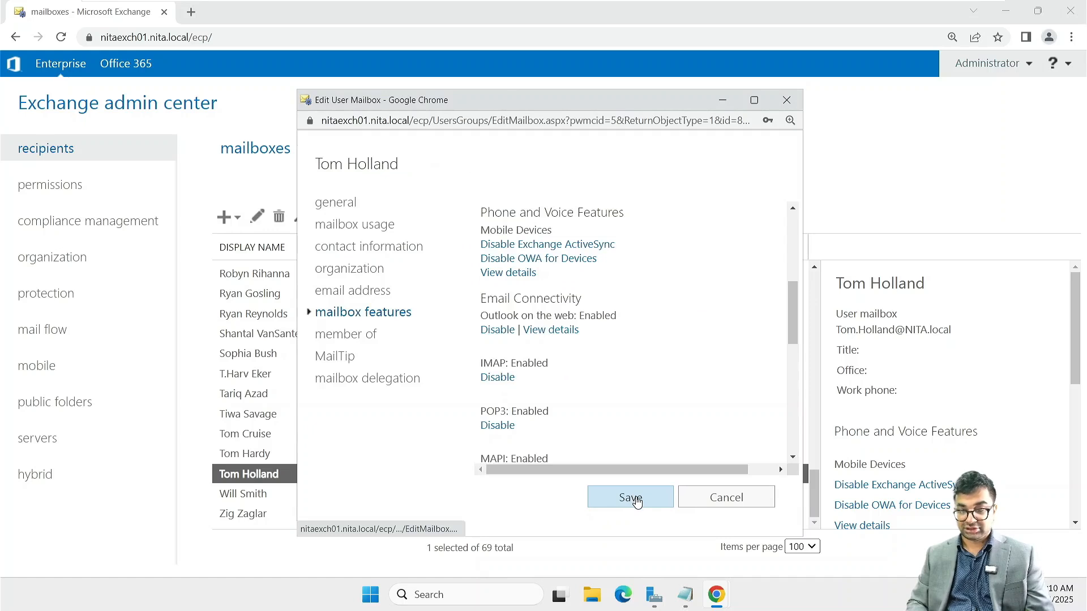
left_click(631, 497)
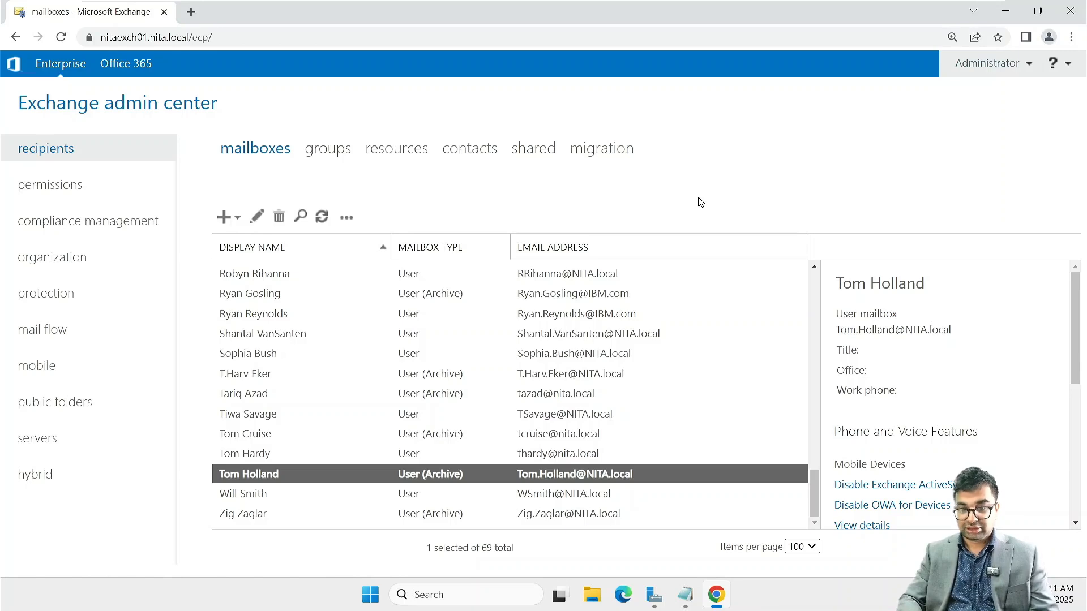
key("ctrl+shift+n")
type("https://nitaexch01.nita.local/ecp/")
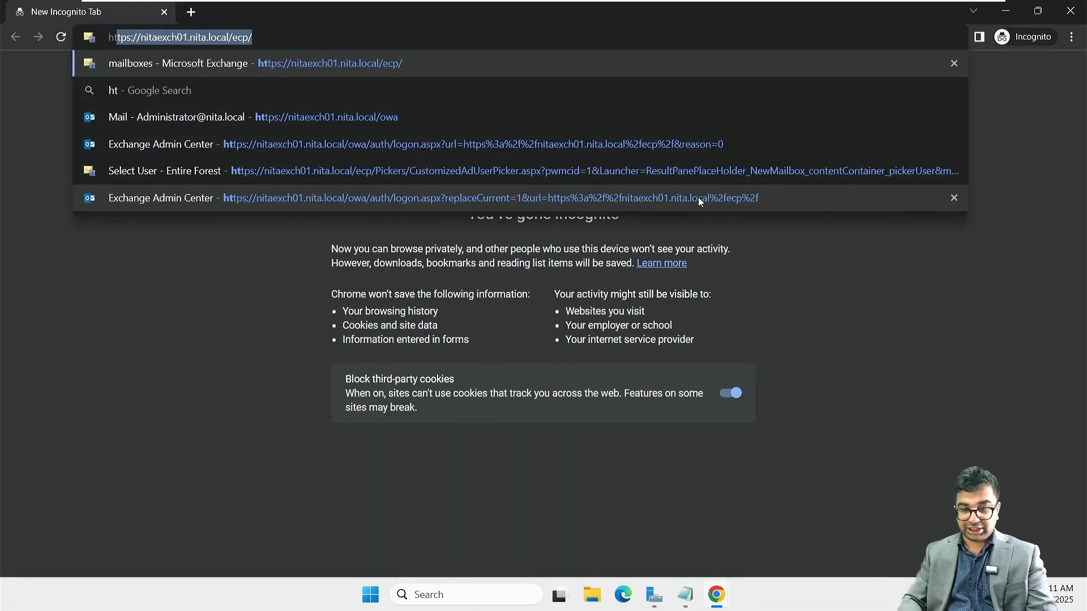
key("Right")
key("BackSpace")
key("BackSpace")
key("BackSpace")
key("BackSpace")
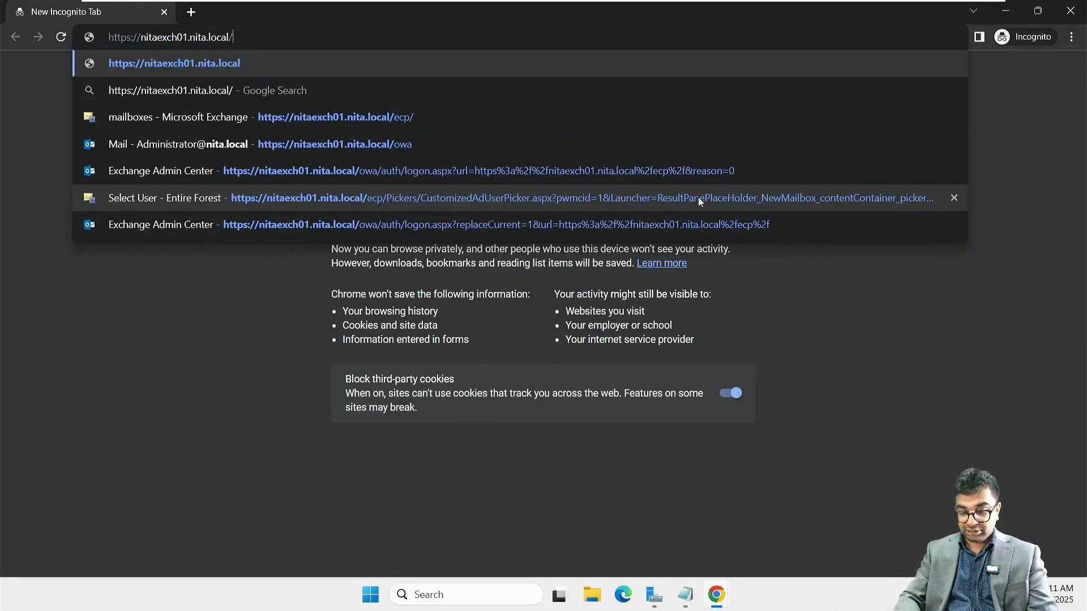
type("owa/")
key("Return")
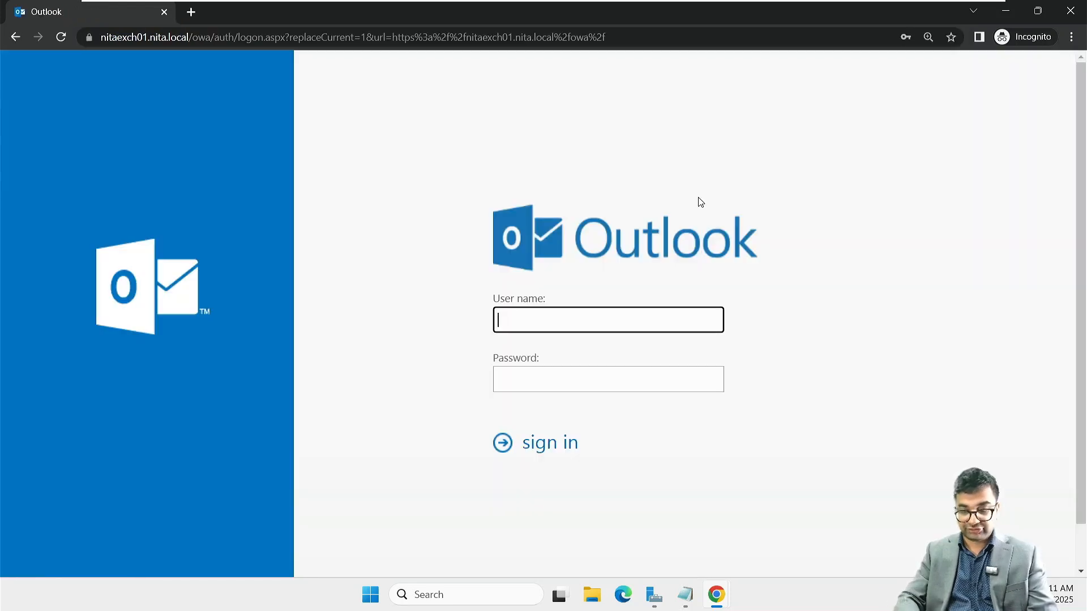
Step: Sign in to Outlook on the web with the user's plain user name and password
key("Tab")
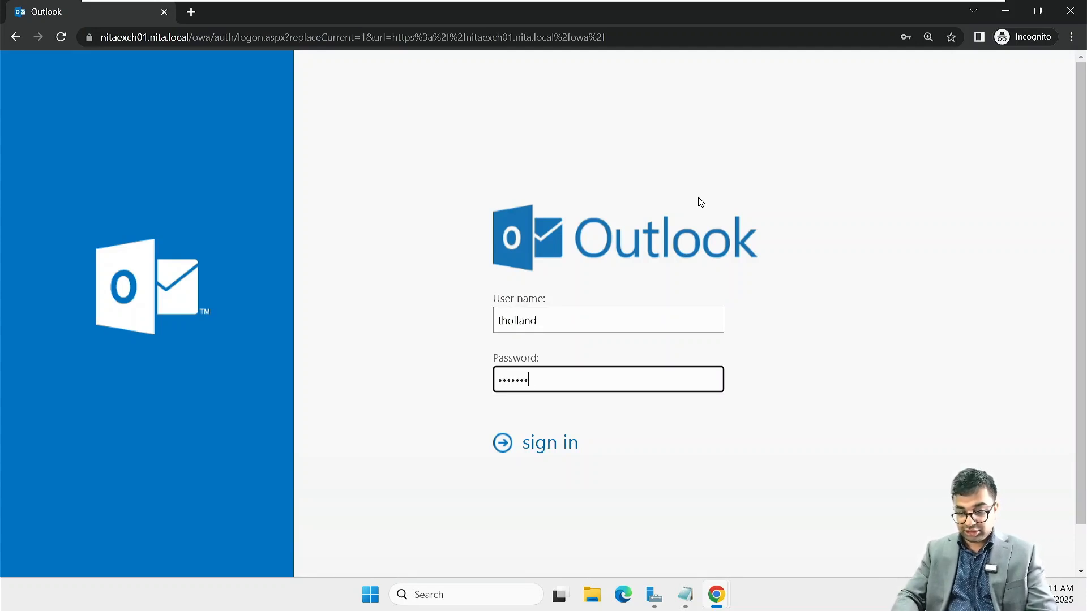
type("••••••••••••")
key("Return")
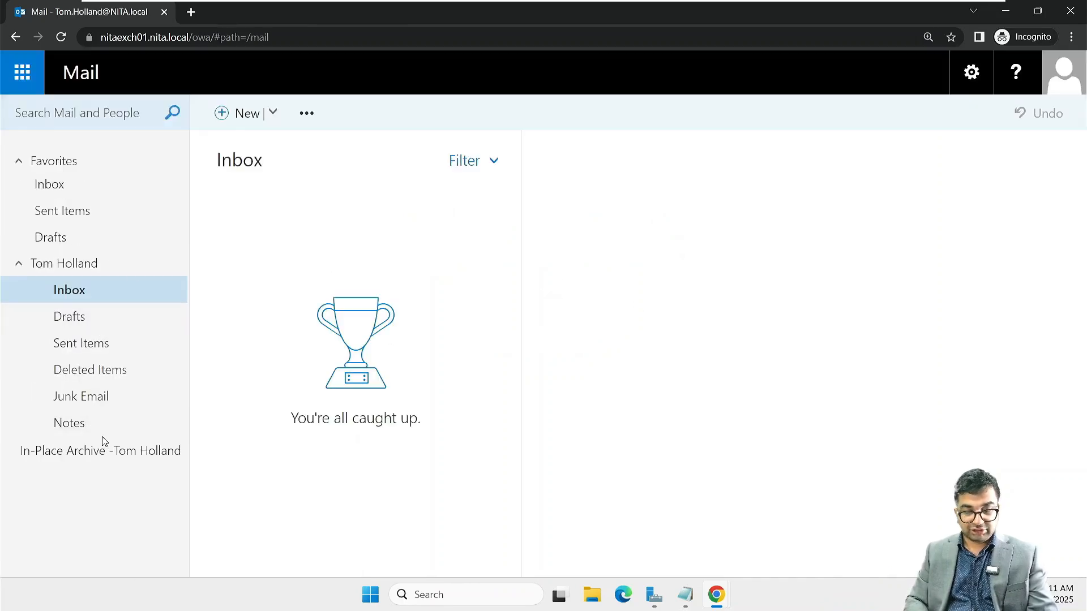
left_click(273, 111)
left_click(20, 75)
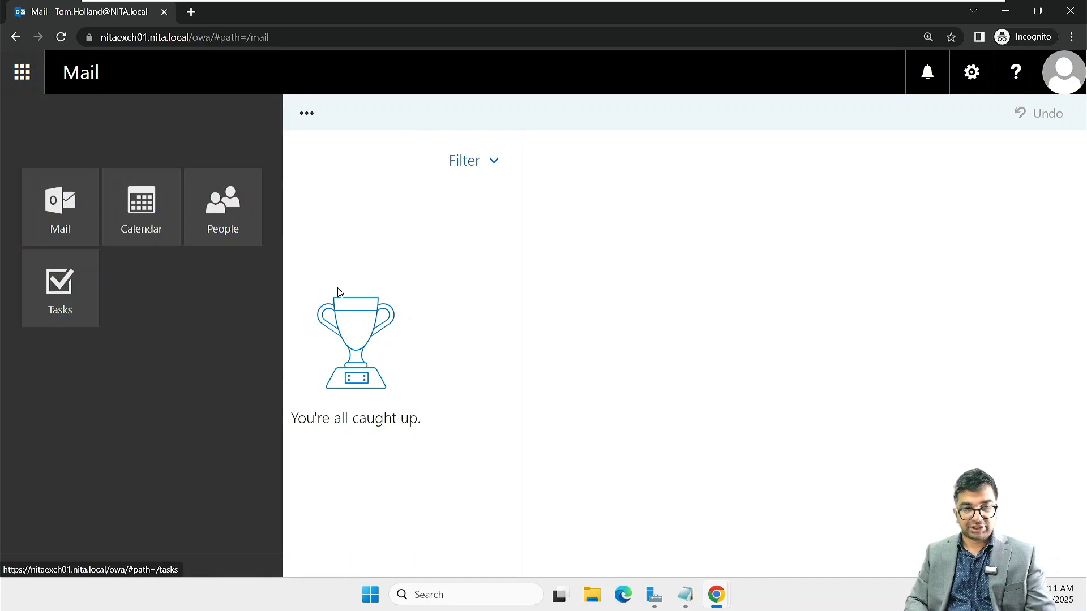
left_click(375, 211)
left_click(309, 116)
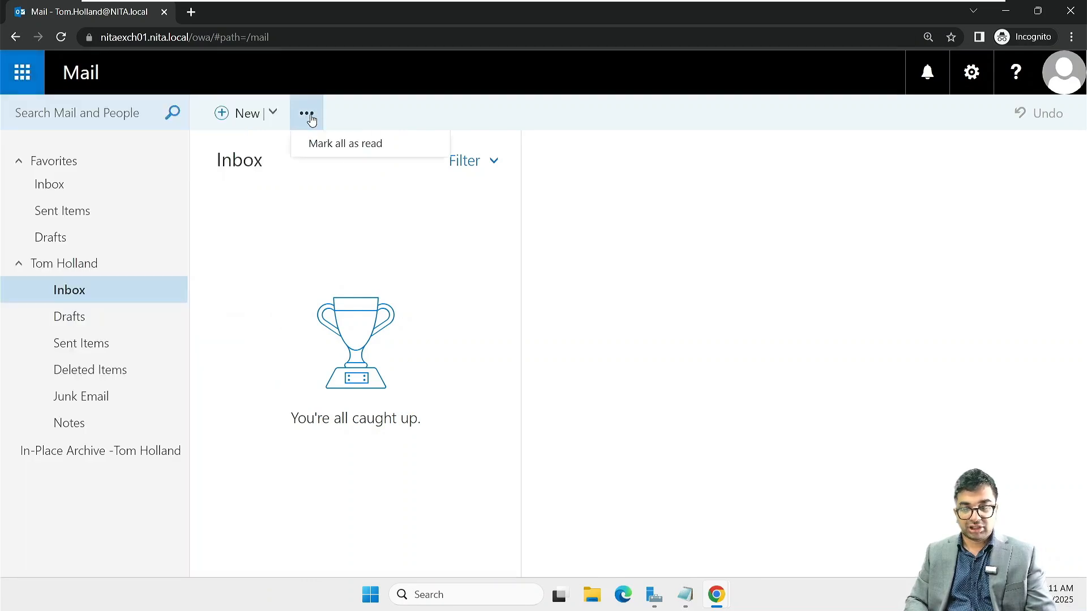
left_click(273, 112)
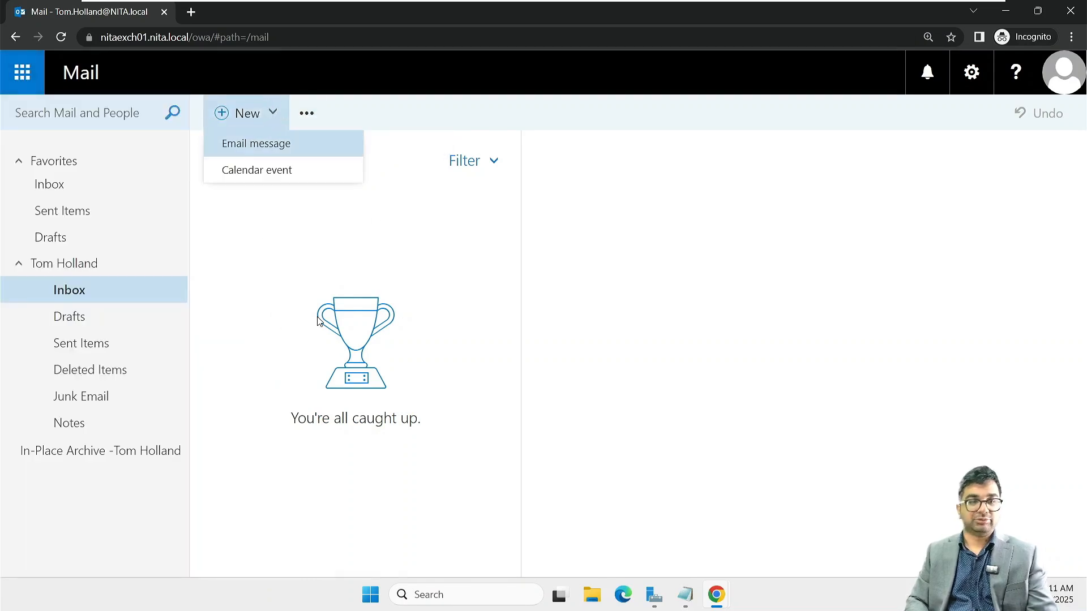
left_click(468, 254)
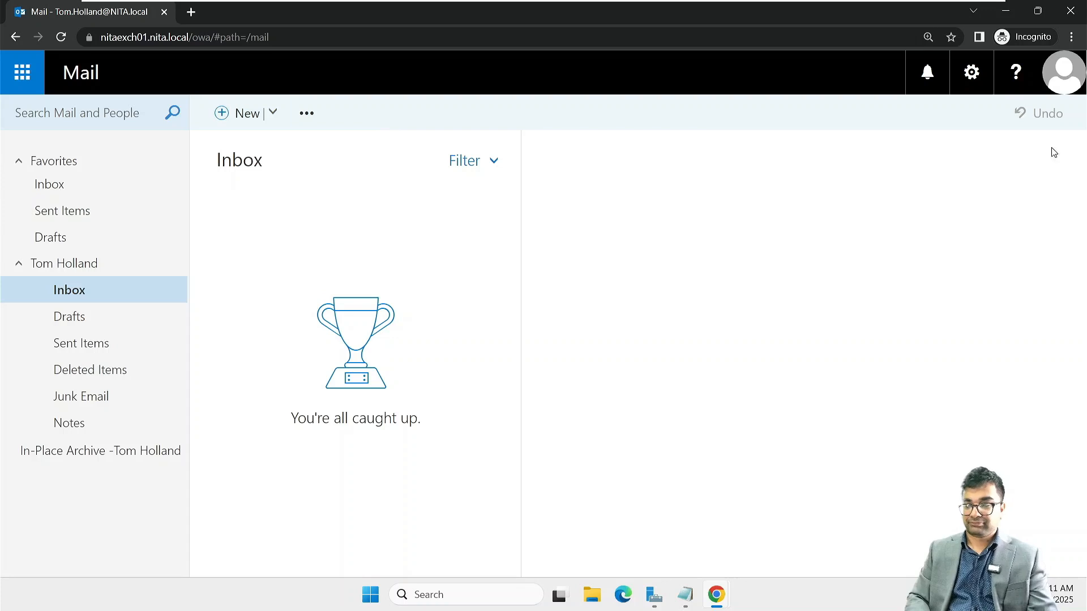
Step: Look over the personal settings menu, including the Change theme gallery and mail options
left_click(968, 79)
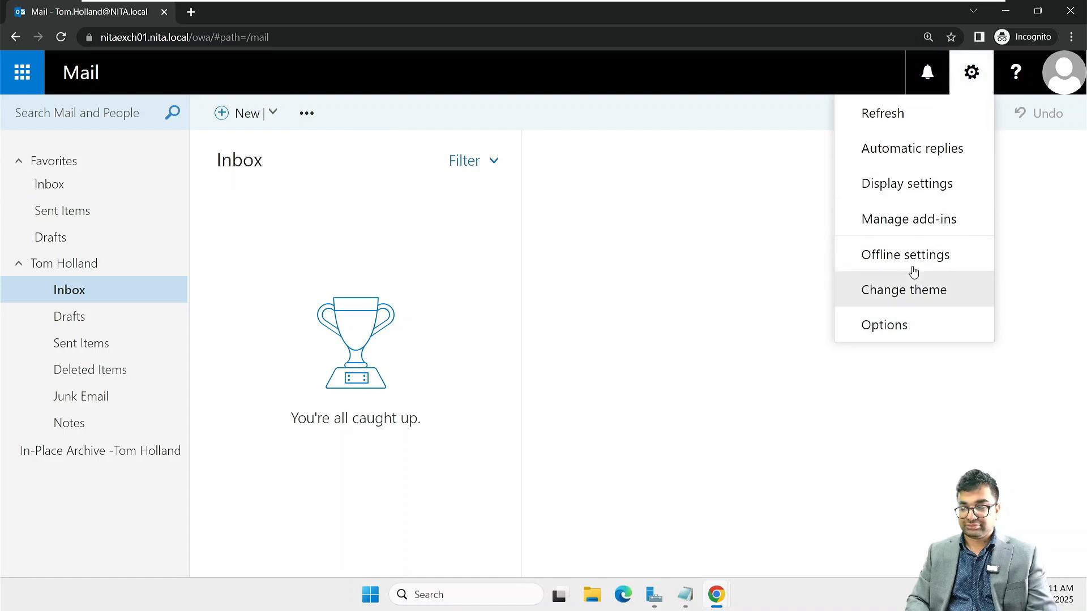
left_click(910, 289)
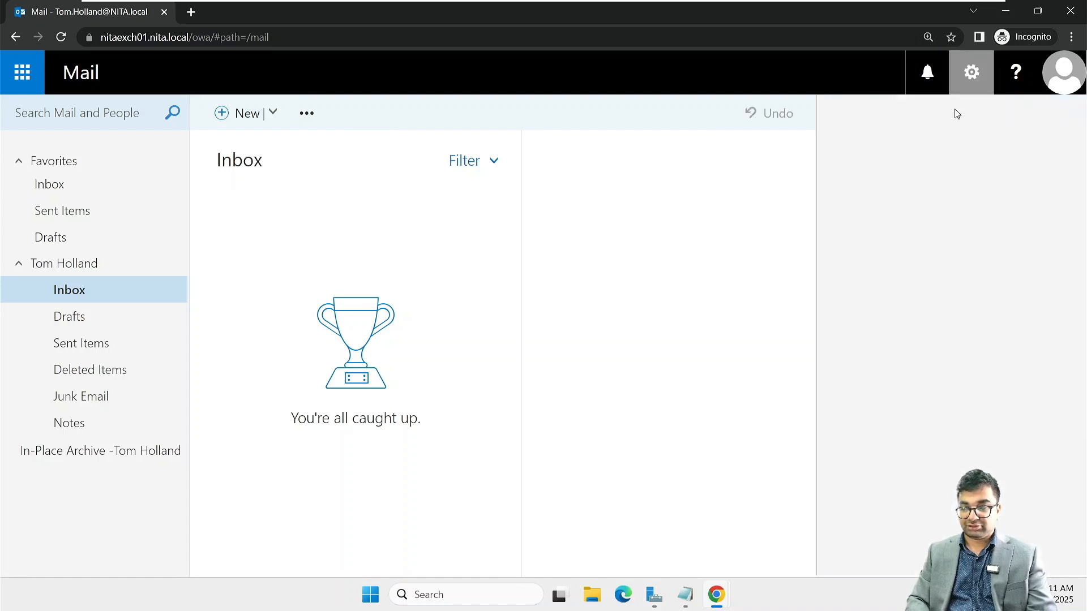
left_click(971, 72)
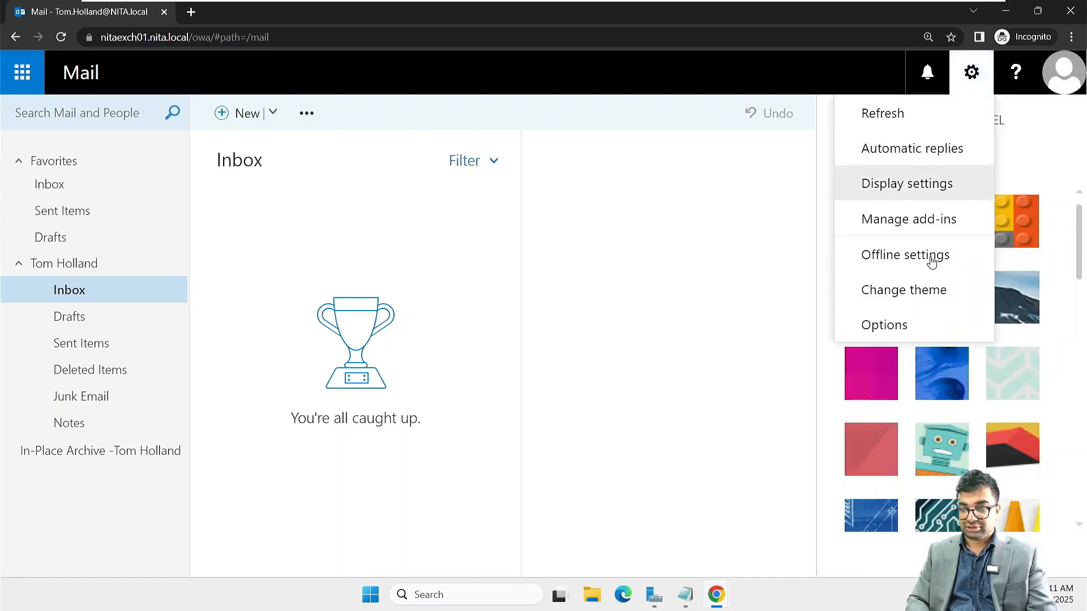
left_click(885, 326)
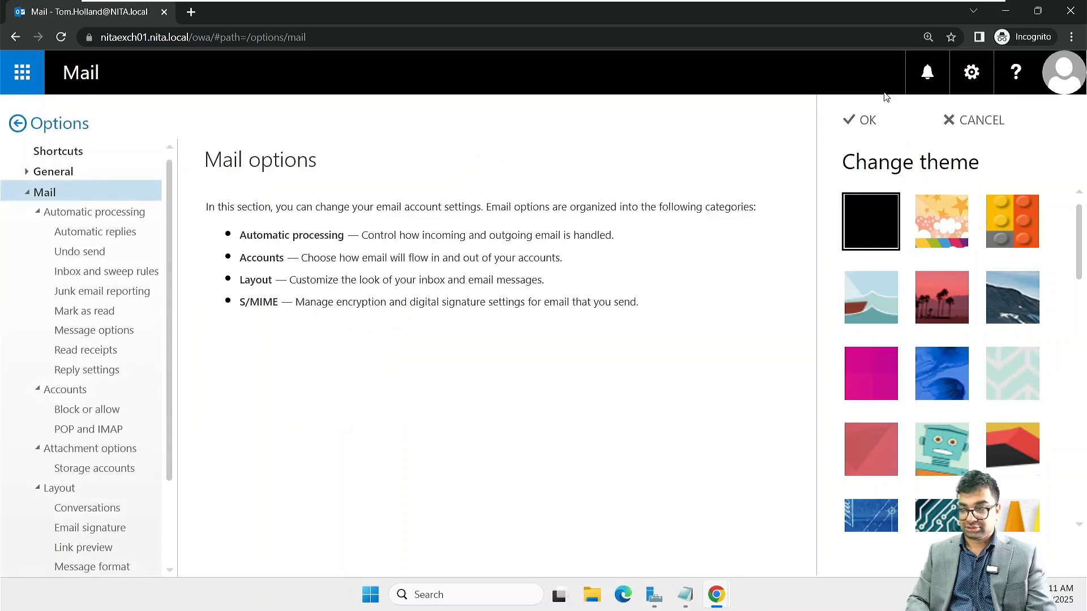
Step: Dismiss the theme gallery unchanged, return from Options to the Inbox, and close the private window
left_click(977, 122)
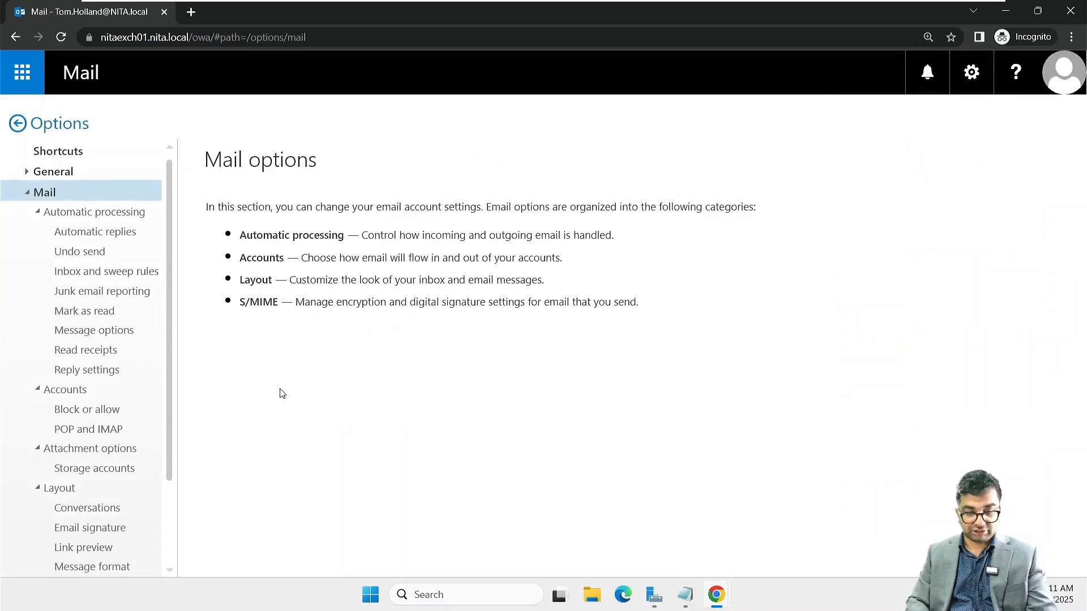
scroll(92, 348, "down", 2)
scroll(94, 350, "up", 2)
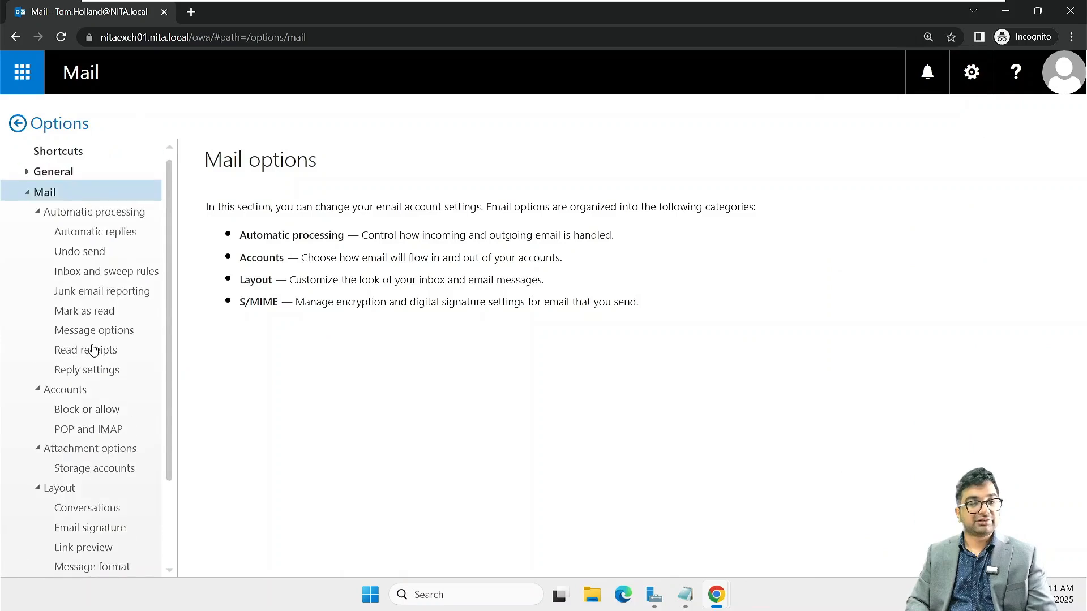
left_click(17, 123)
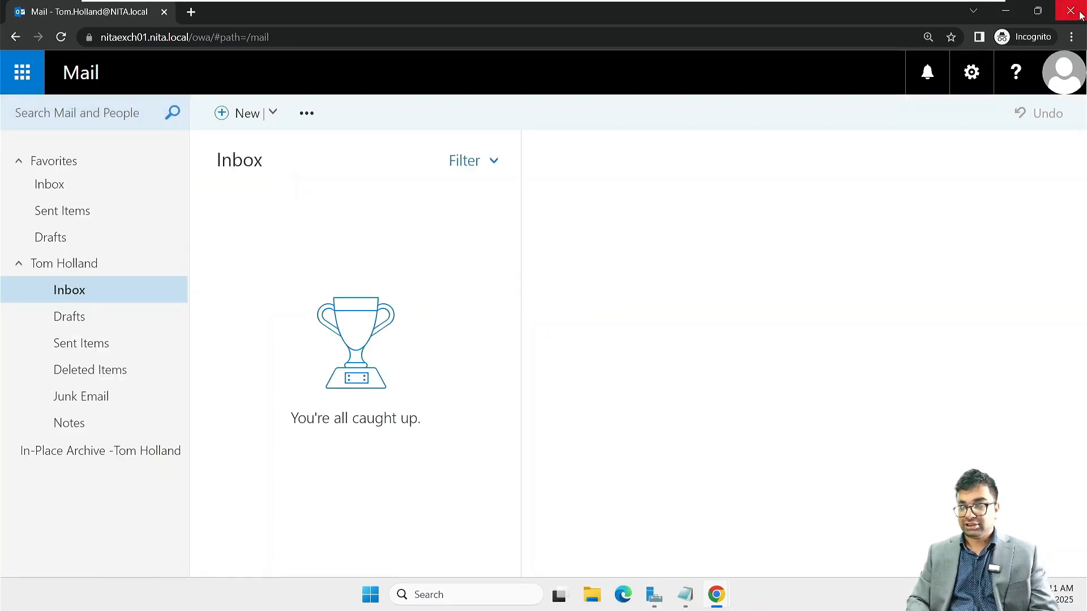
key("alt+Tab")
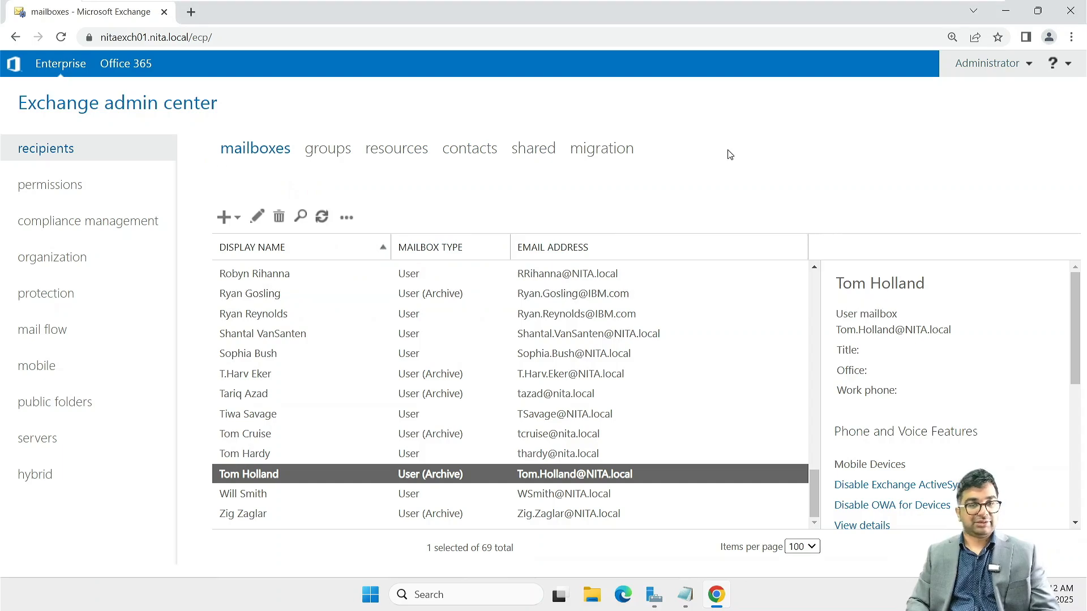